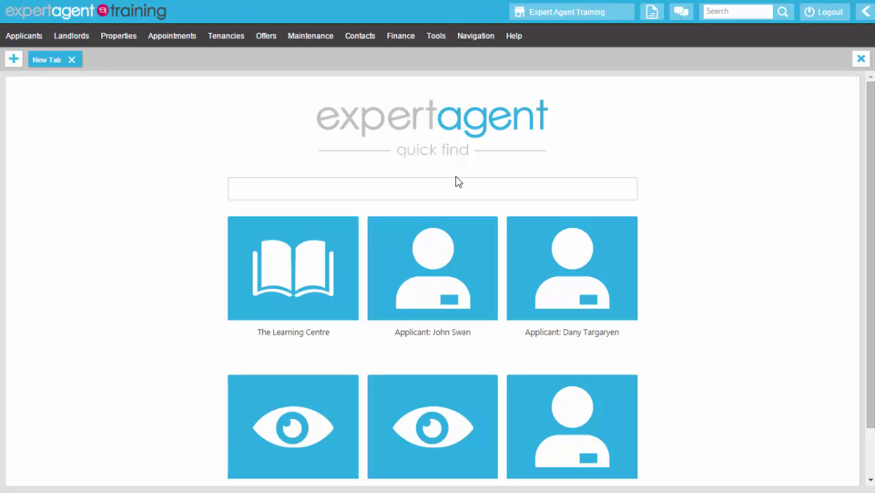
Open the applicants grid, collapse the applicant summary and start creating letters for the listed applicants.
click(32, 38)
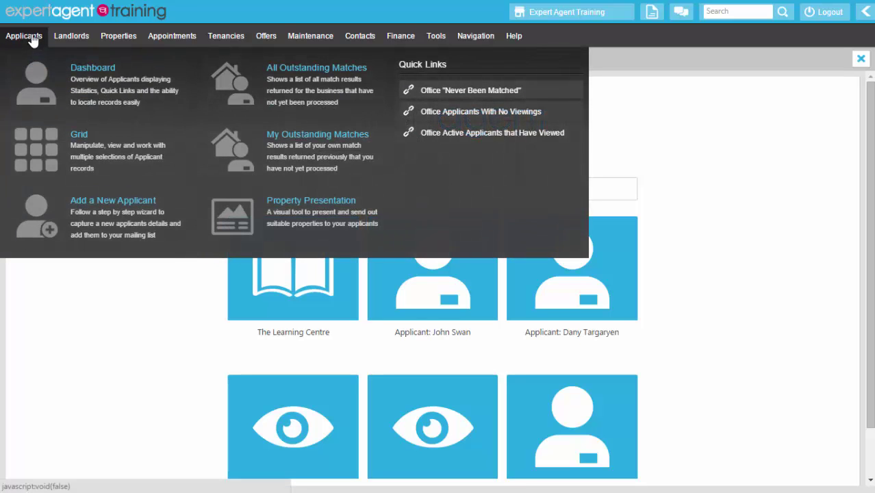
click(108, 151)
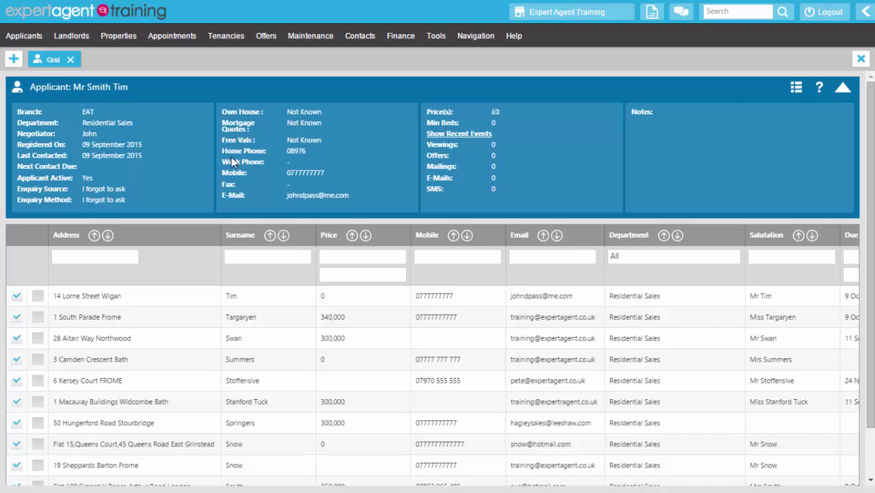
click(389, 207)
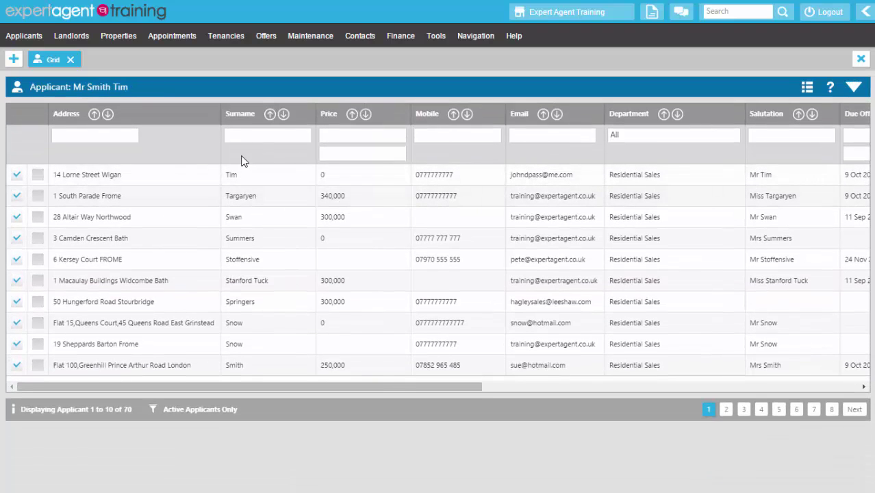
right_click(240, 155)
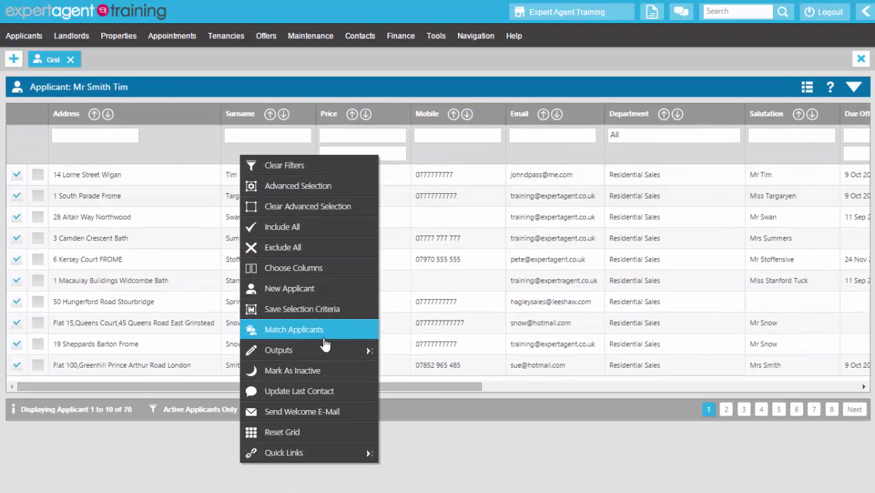
mouse_move(322, 353)
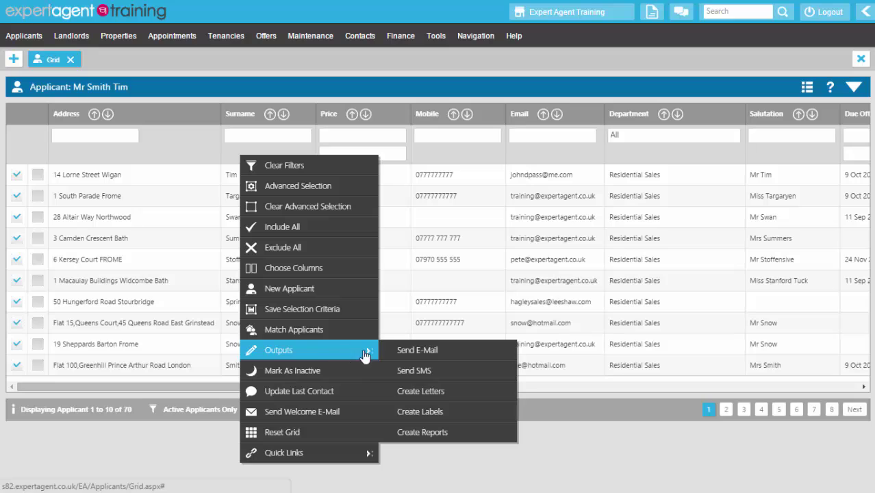
click(479, 392)
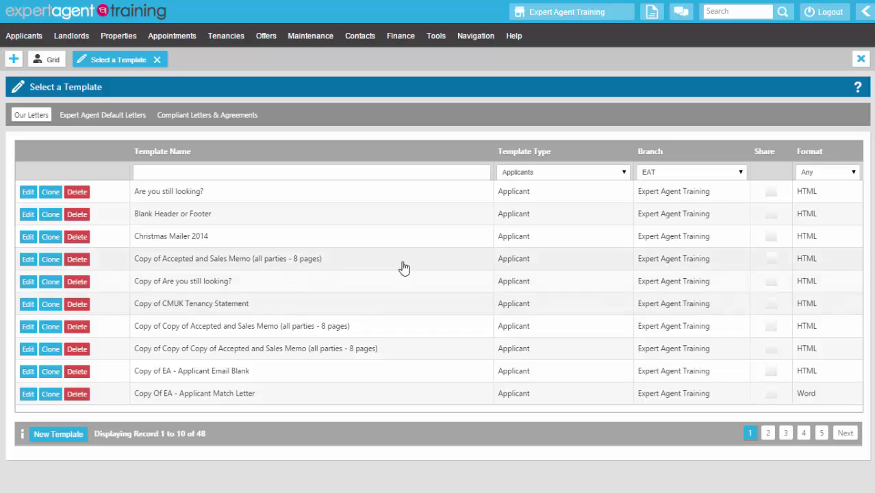
Filter the Expert Agent Default Letters by the template name "%blank".
click(107, 122)
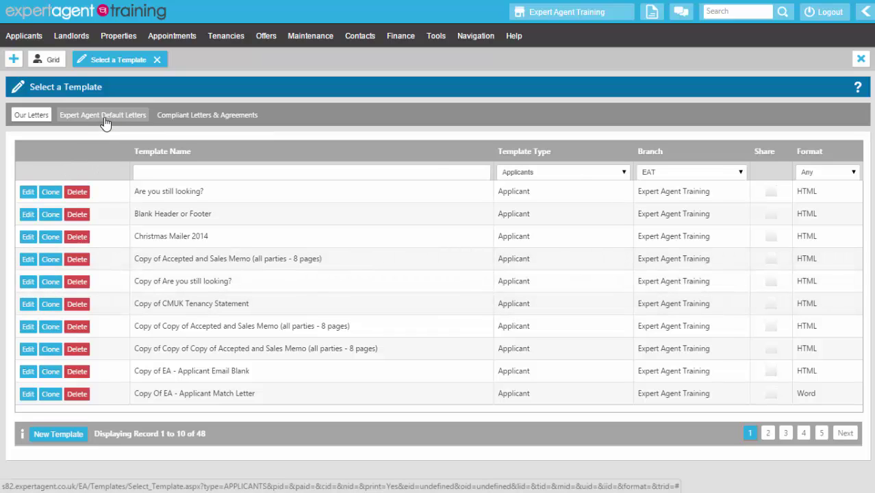
click(148, 174)
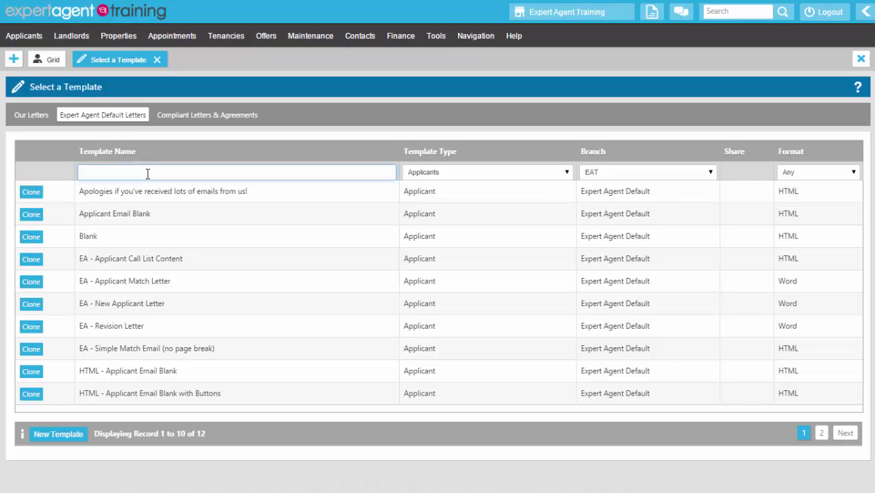
text(%blank)
key(Left)
key(Left)
key(Left)
key(Left)
key(Left)
key(Right)
key(Right)
key(Right)
key(Right)
key(Right)
key(Return)
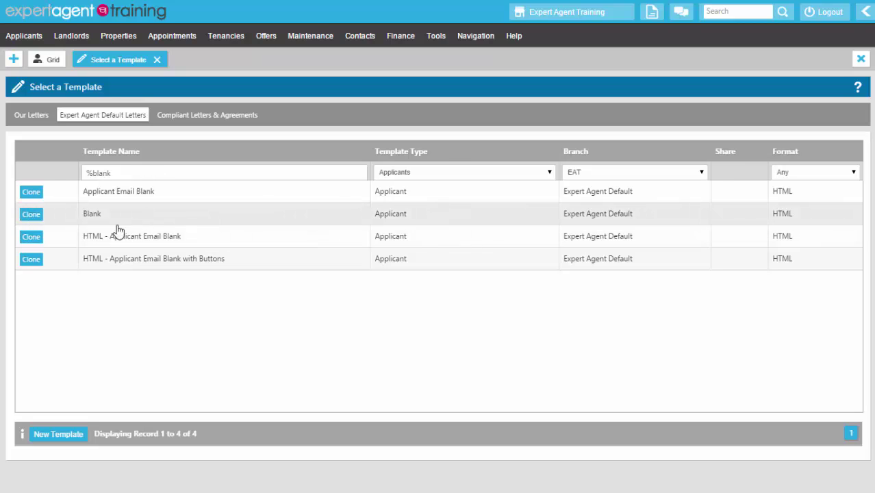
Clone the default "Blank" template in HTML format with the description "Header and Footer blank" and save it.
click(31, 215)
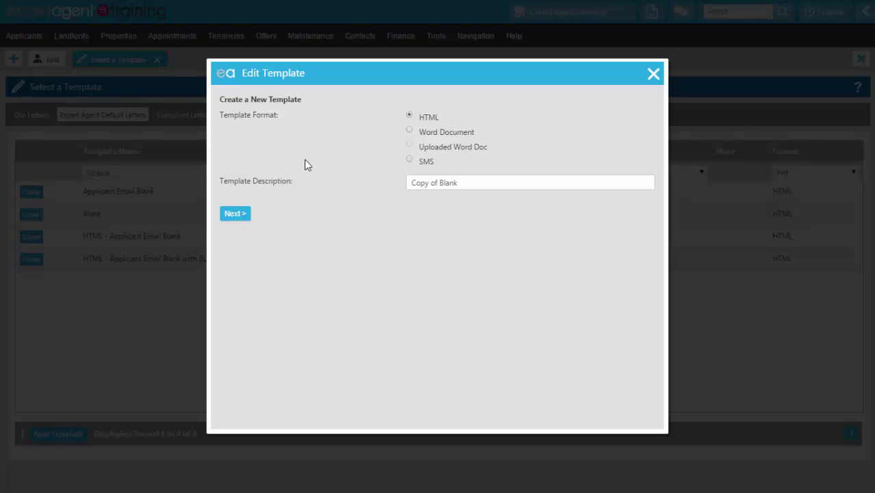
triple_click(480, 182)
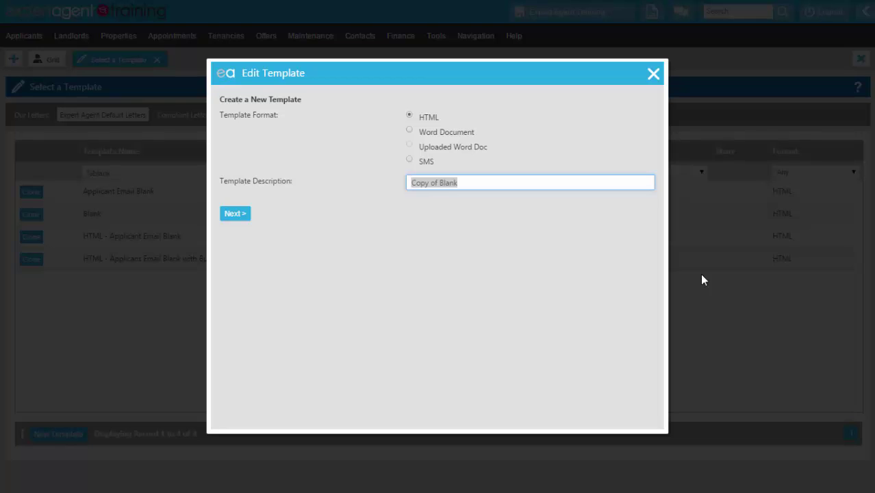
text(Head)
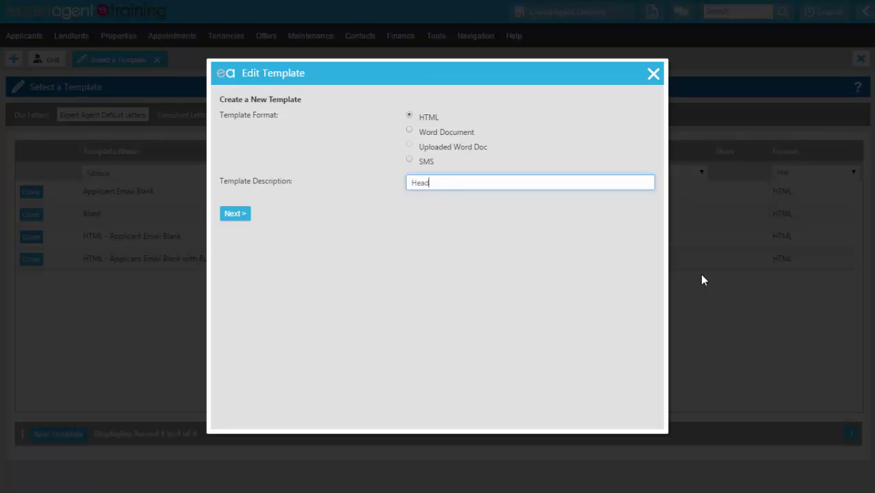
text(er and Footer blank)
click(235, 217)
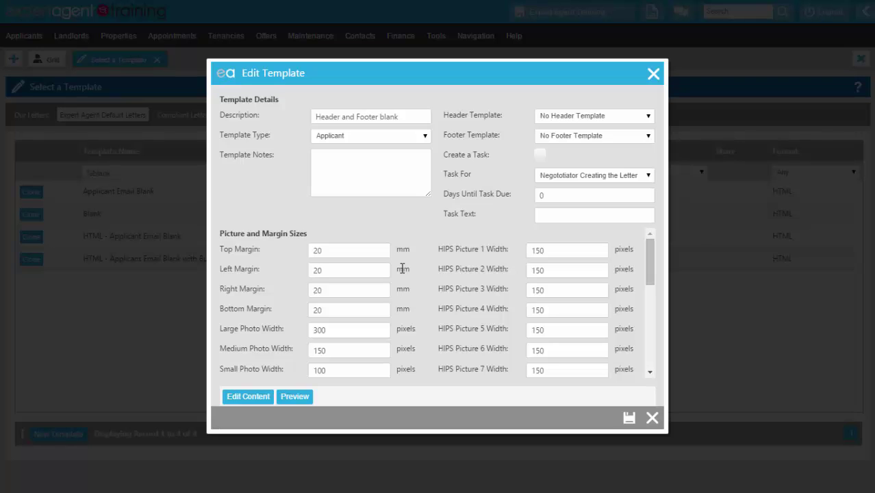
click(630, 418)
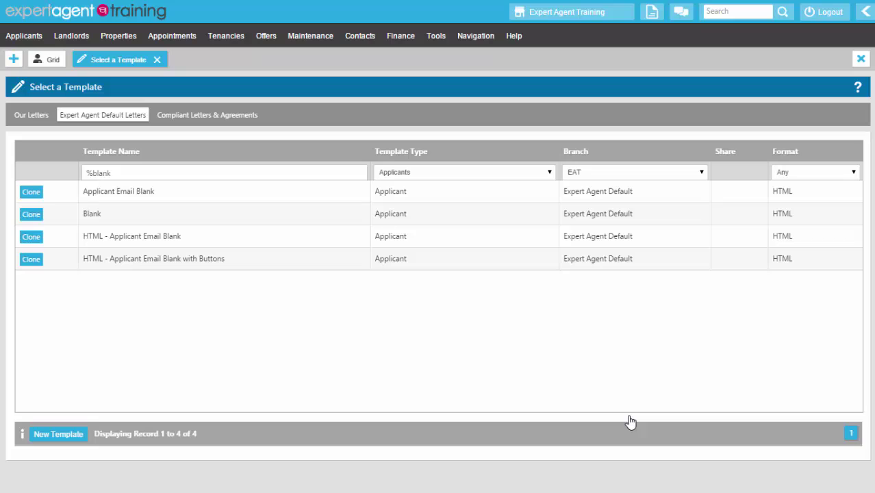
Create a new HTML template of type Applicant under Our Letters with the description "App search".
click(35, 117)
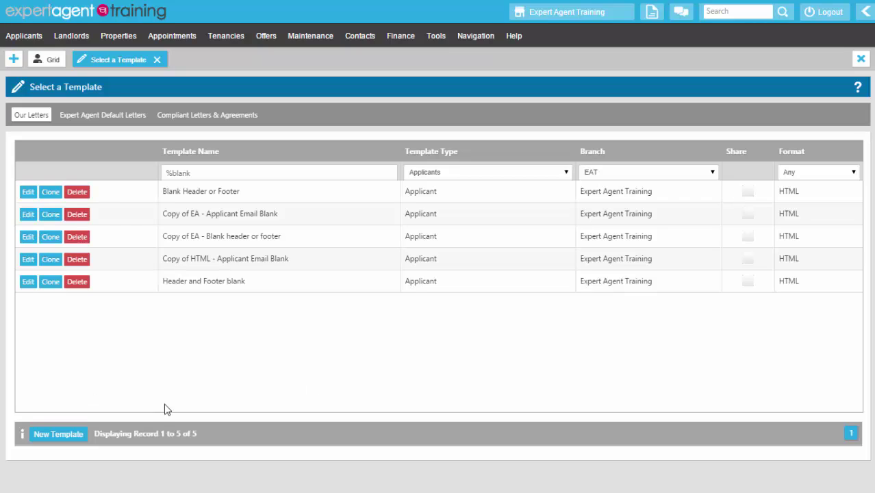
click(59, 435)
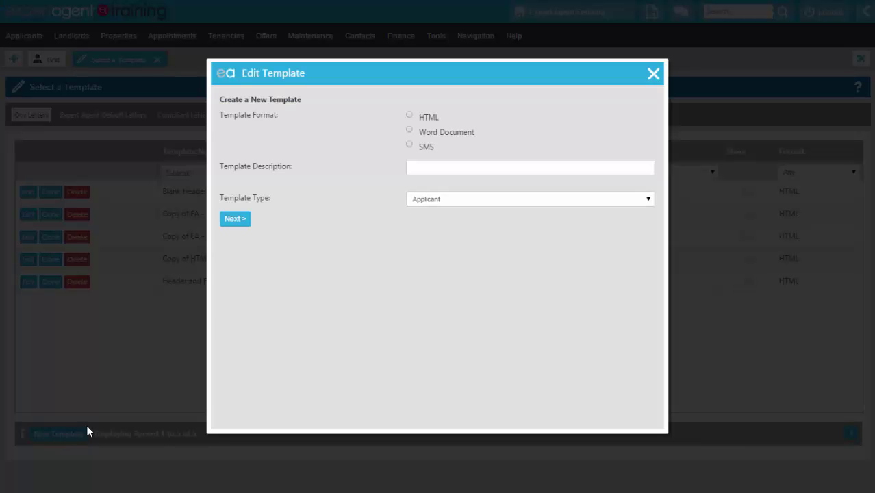
click(409, 116)
click(455, 165)
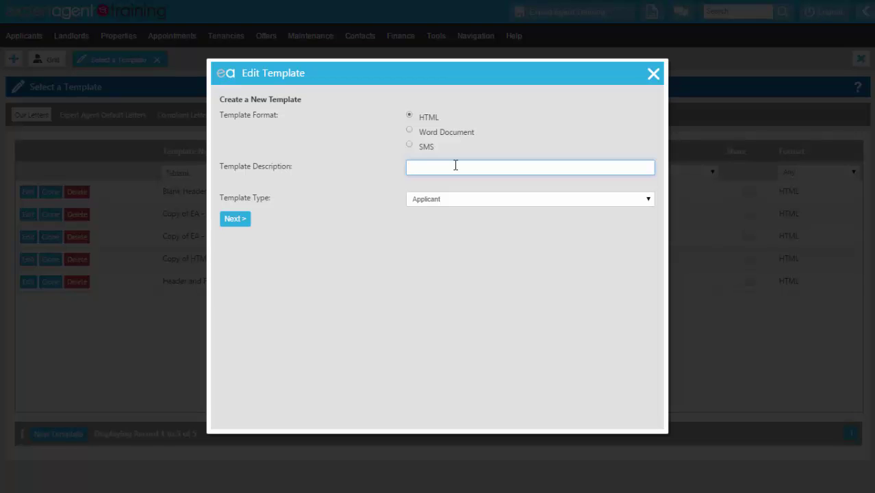
text(App search)
click(235, 219)
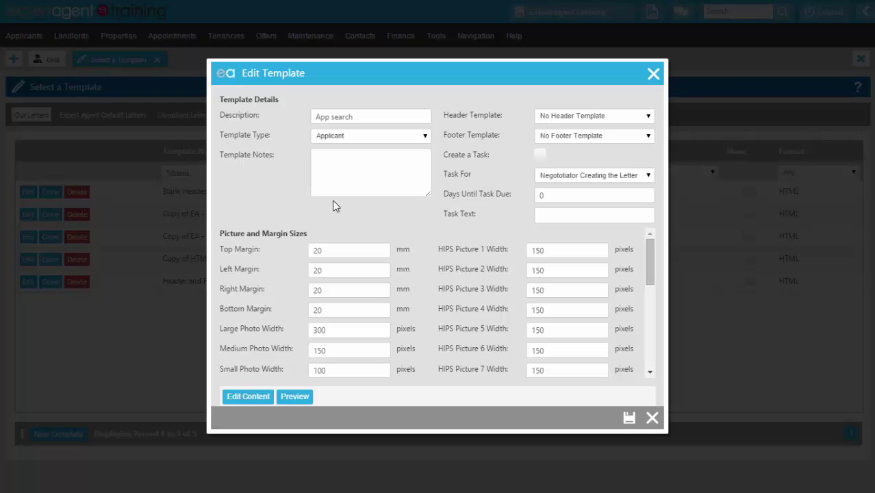
Insert a table with one row and three columns into the template's content and widen it across most of the page.
click(248, 397)
click(283, 178)
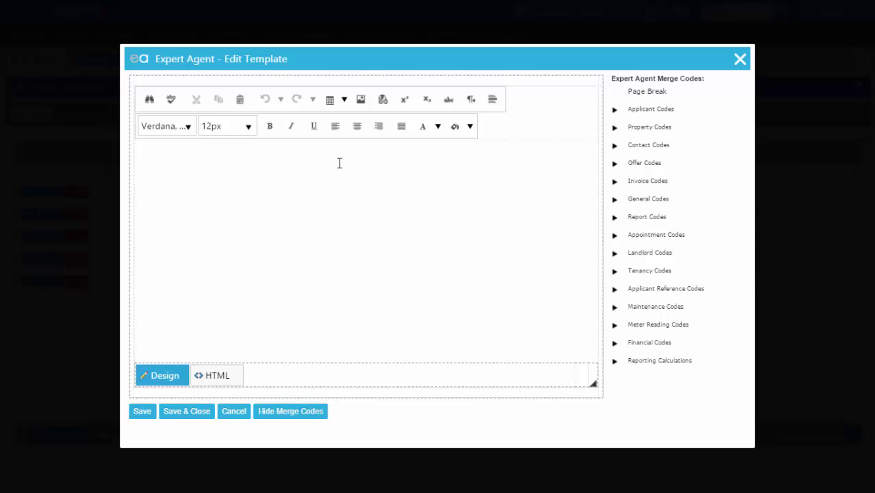
click(344, 100)
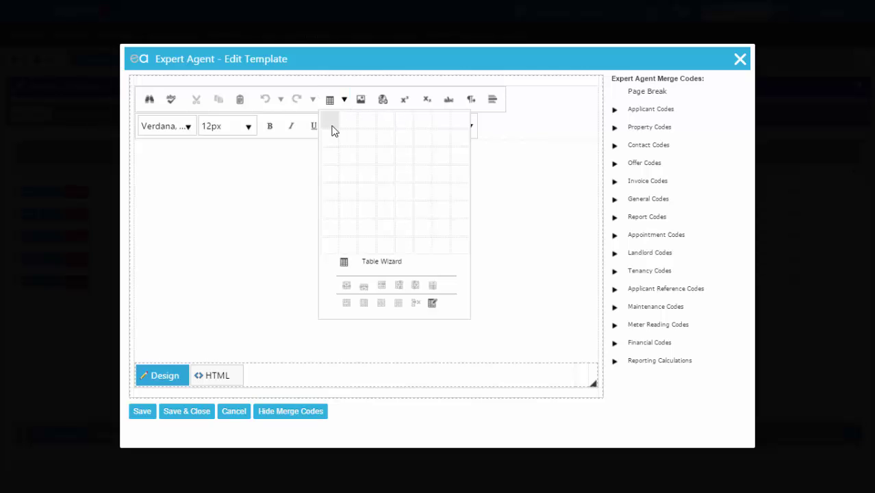
click(369, 131)
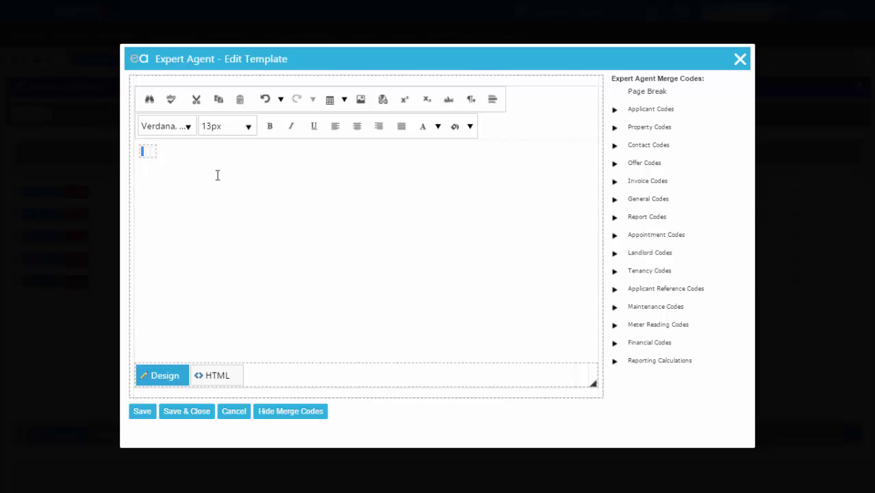
drag(160, 152, 478, 155)
Insert the Applicant Full Name merge code into the table's first cell.
click(174, 152)
click(615, 110)
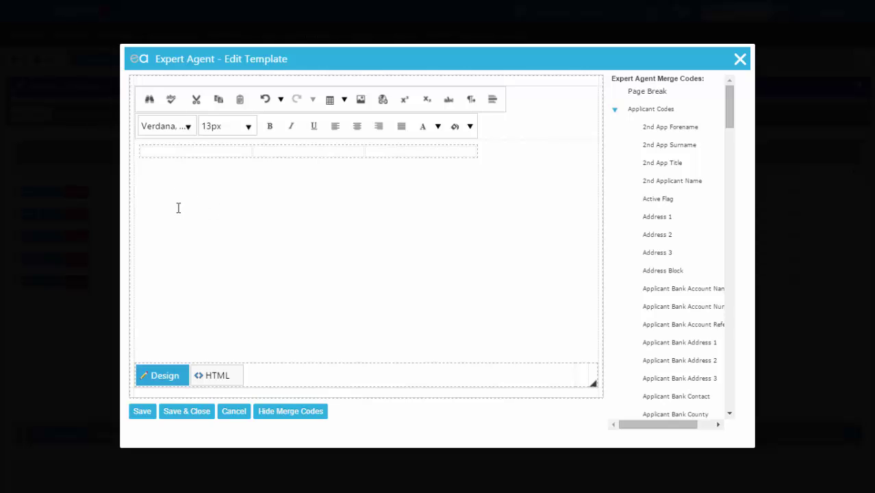
click(166, 152)
drag(729, 110, 729, 142)
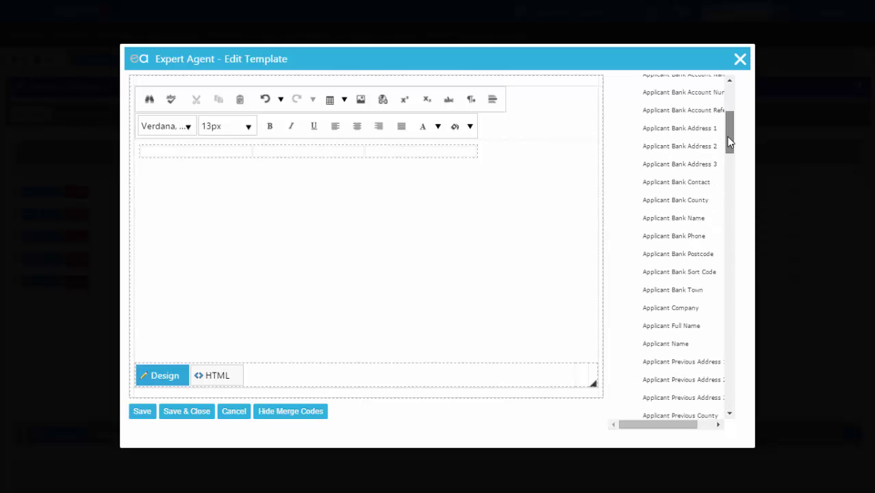
click(695, 327)
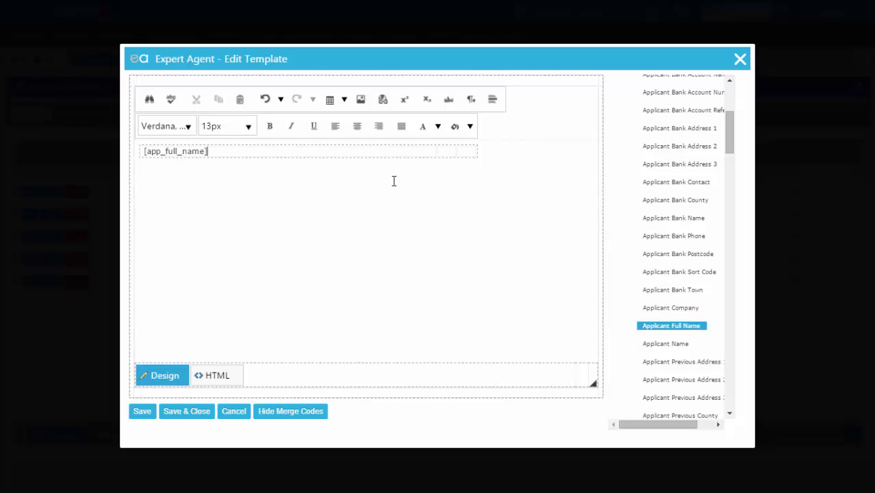
Insert the applicant Email merge code into the table's second cell.
click(450, 150)
drag(729, 141, 735, 176)
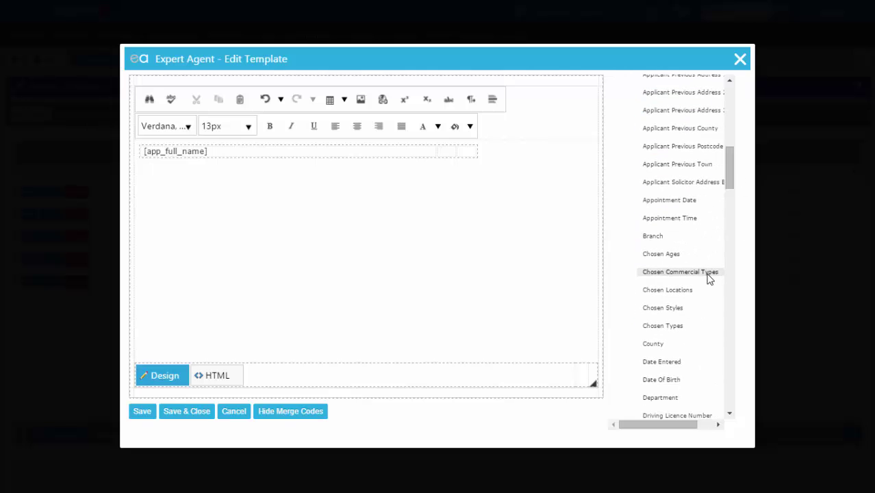
scroll(708, 281, down, 1)
click(652, 325)
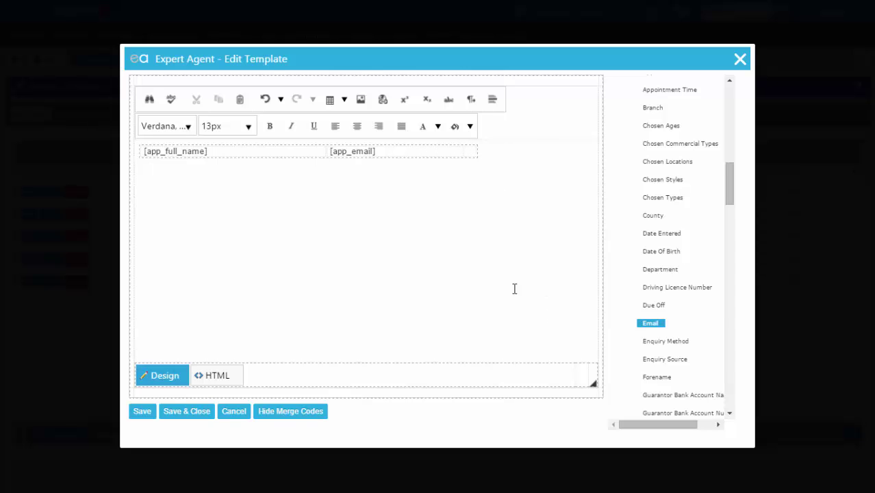
Insert the applicant Mobile merge code into the table's third cell and collapse the Applicant Codes group.
drag(733, 184, 730, 224)
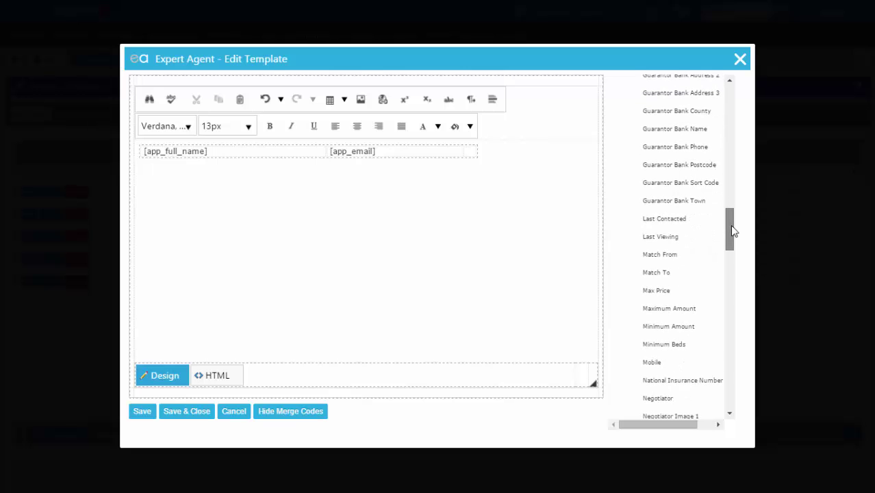
click(478, 150)
click(650, 363)
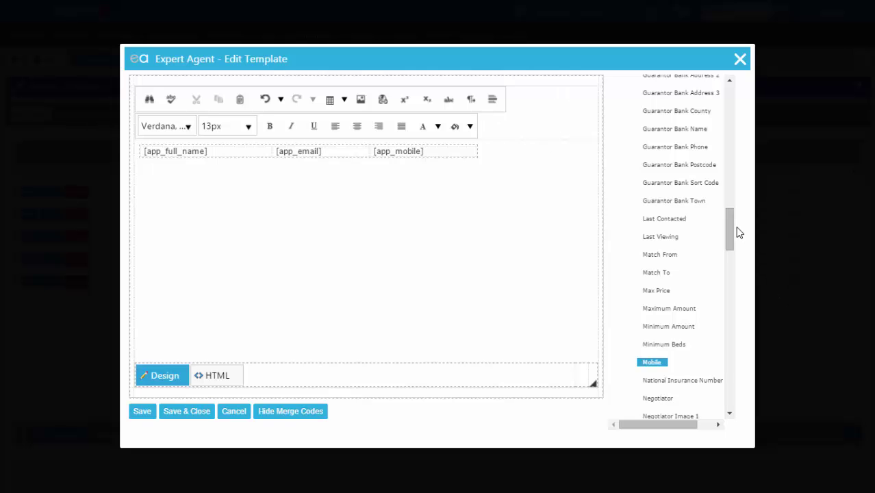
drag(730, 237, 712, 94)
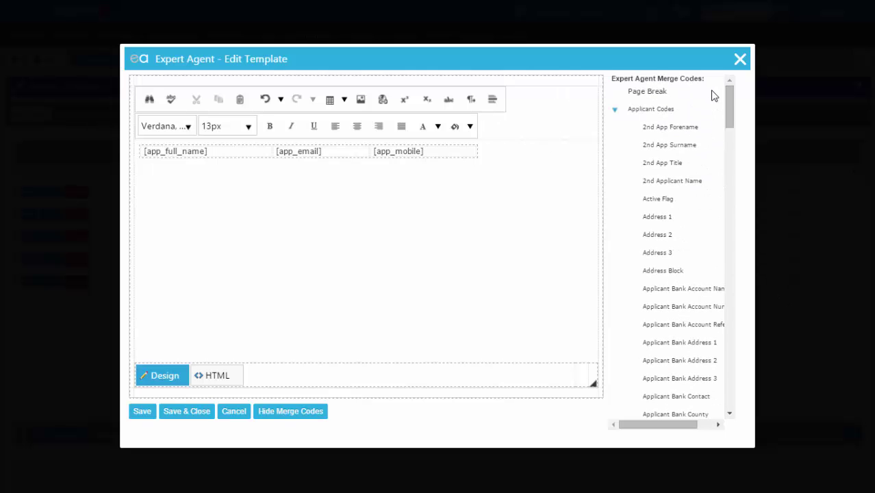
click(615, 109)
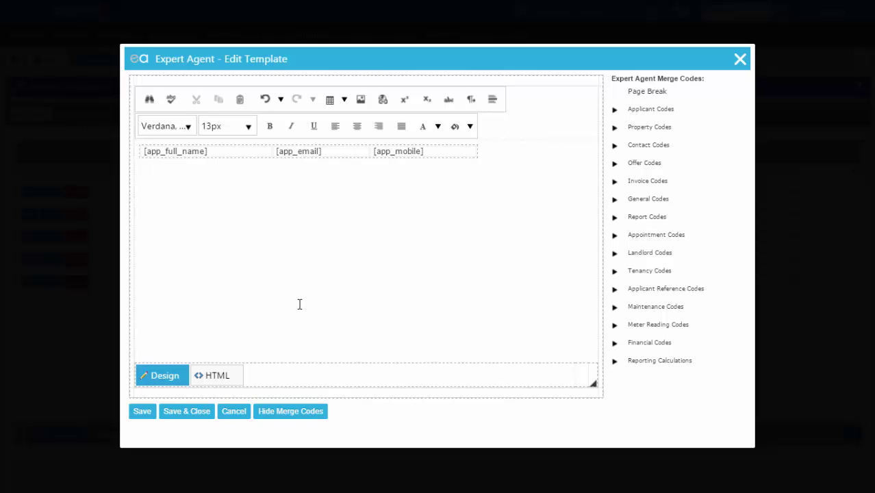
Save and close the template content, then save the "App search" template itself.
click(146, 413)
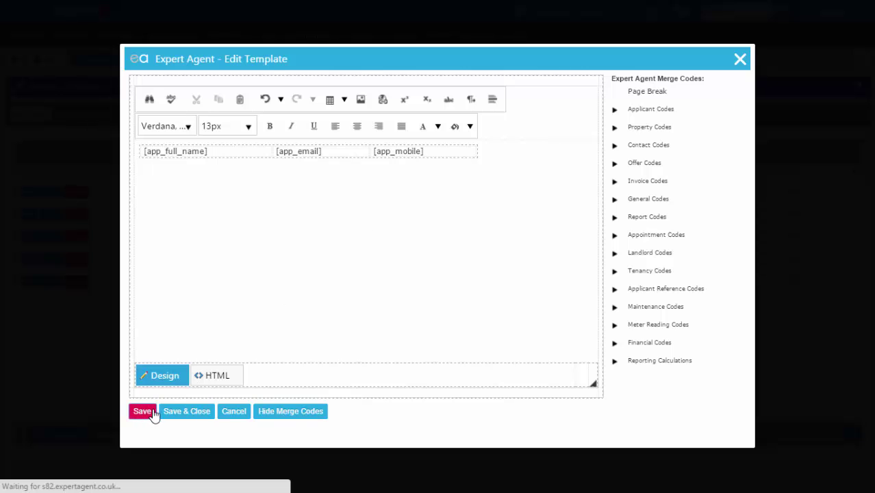
click(204, 416)
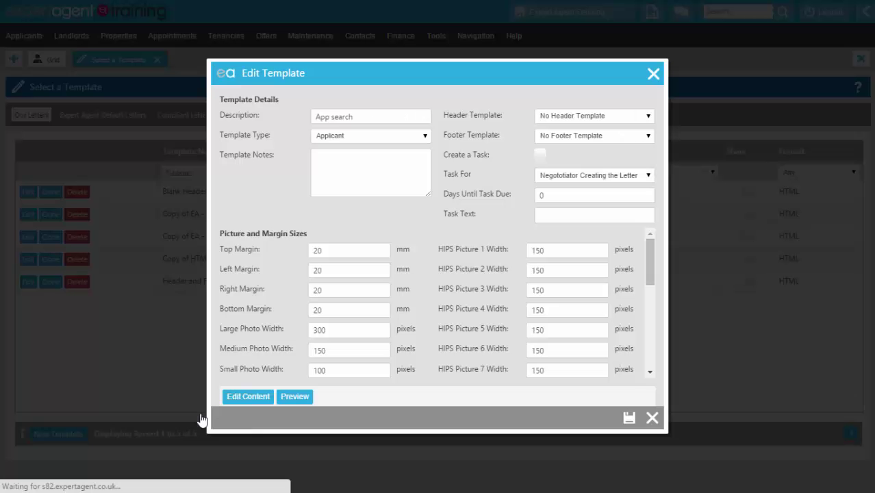
scroll(560, 364, down, 3)
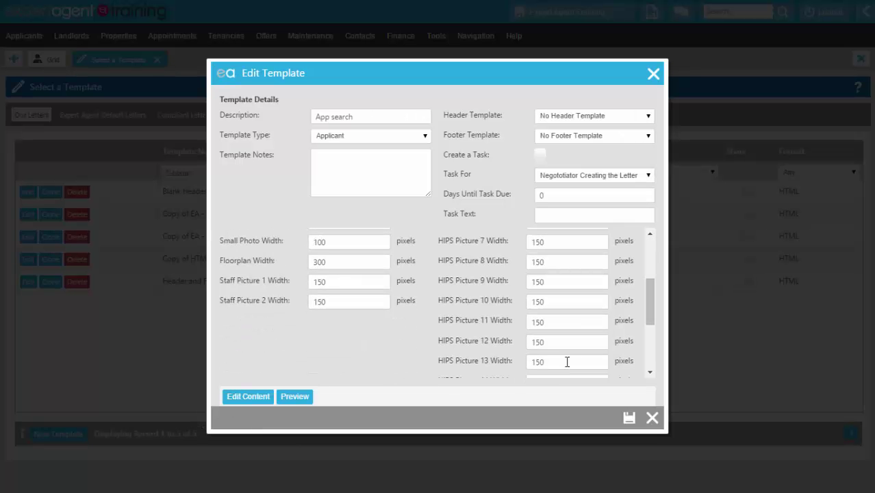
click(629, 418)
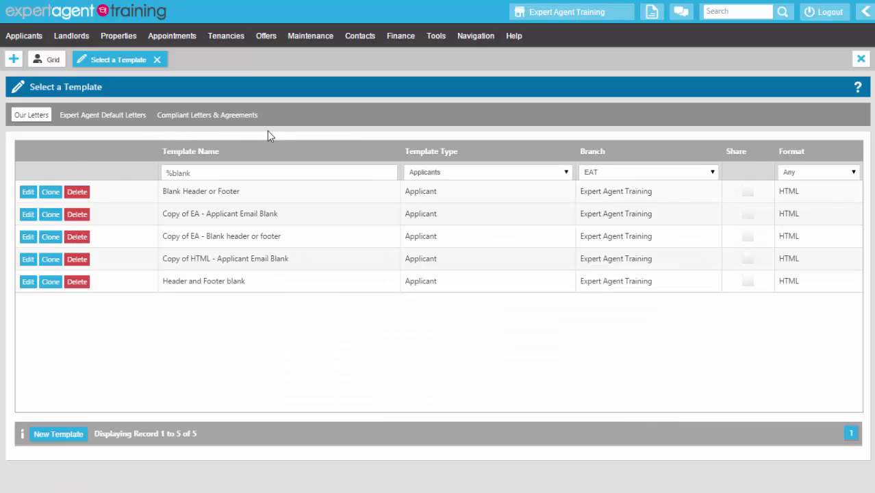
Filter the template list by the name "%app".
click(249, 176)
key(BackSpace)
key(BackSpace)
key(BackSpace)
key(BackSpace)
key(BackSpace)
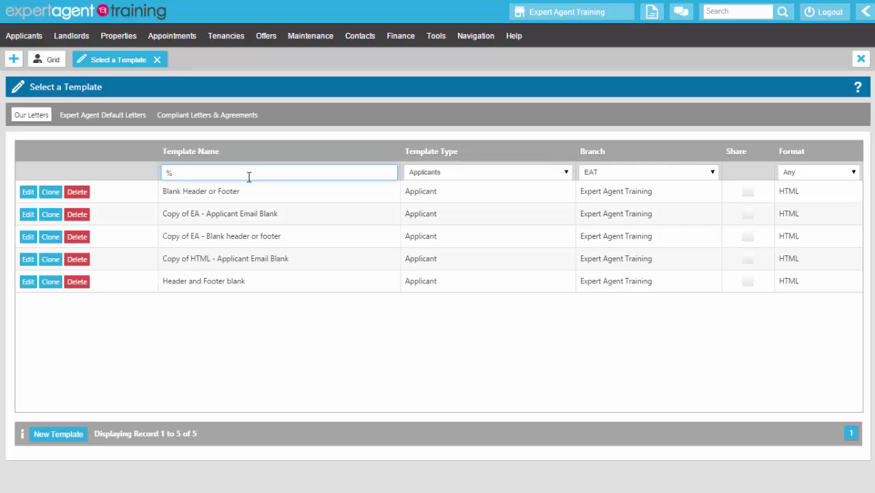
text(app)
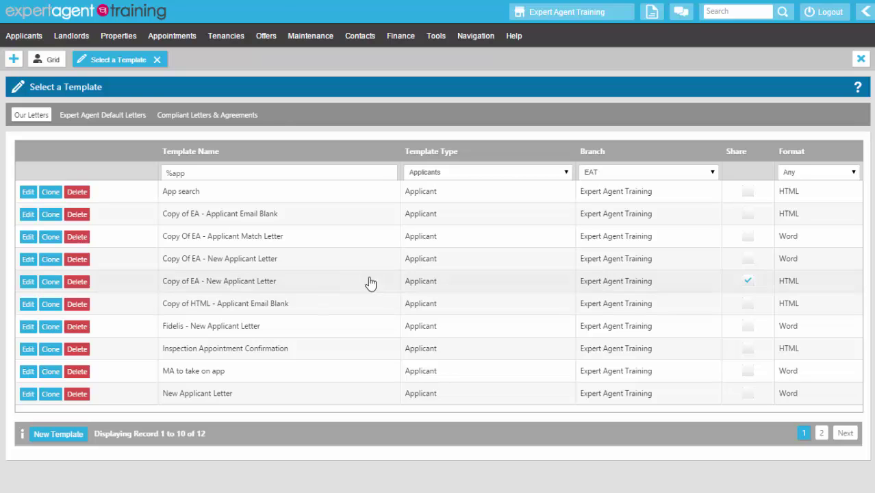
Close the template selection and open report creation for the applicants included in the grid.
click(156, 60)
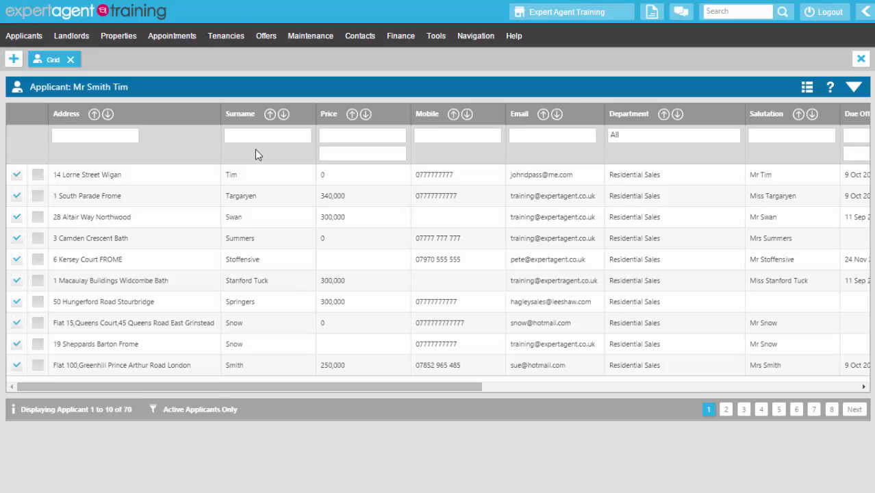
right_click(228, 150)
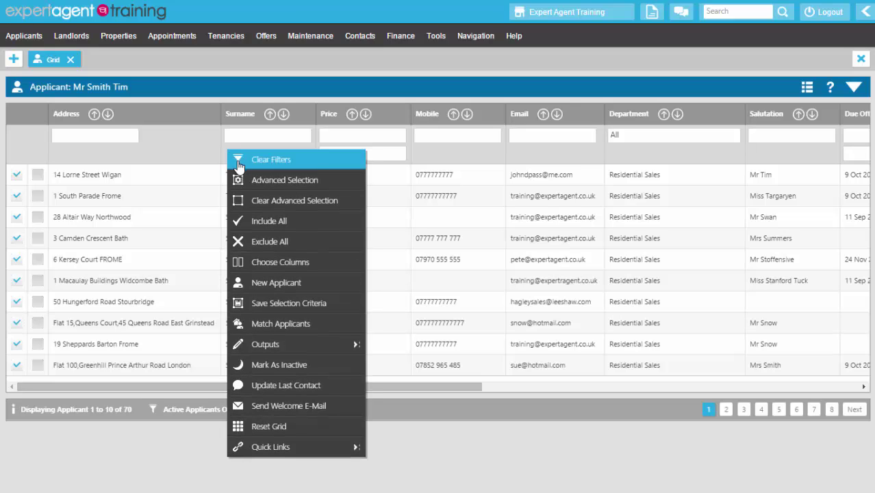
mouse_move(315, 350)
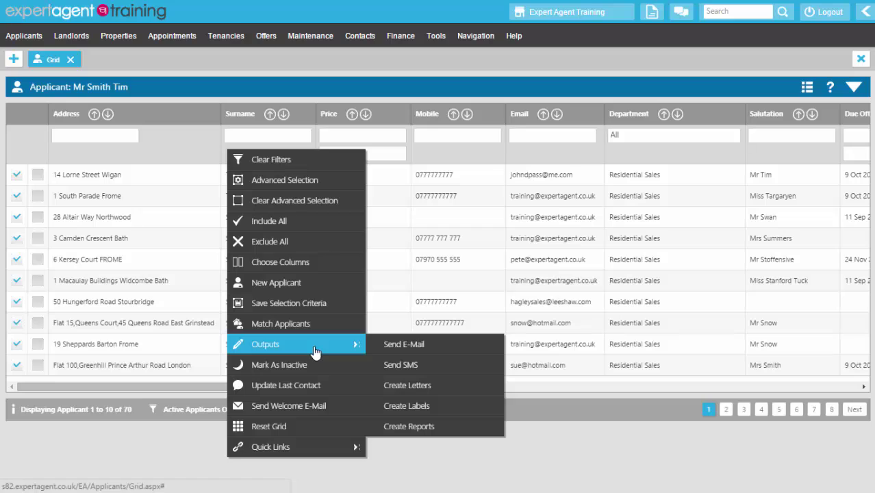
click(462, 427)
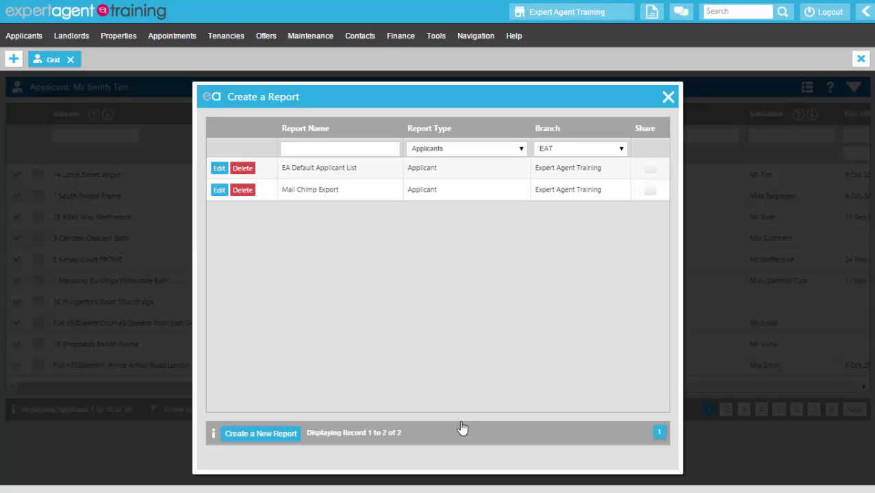
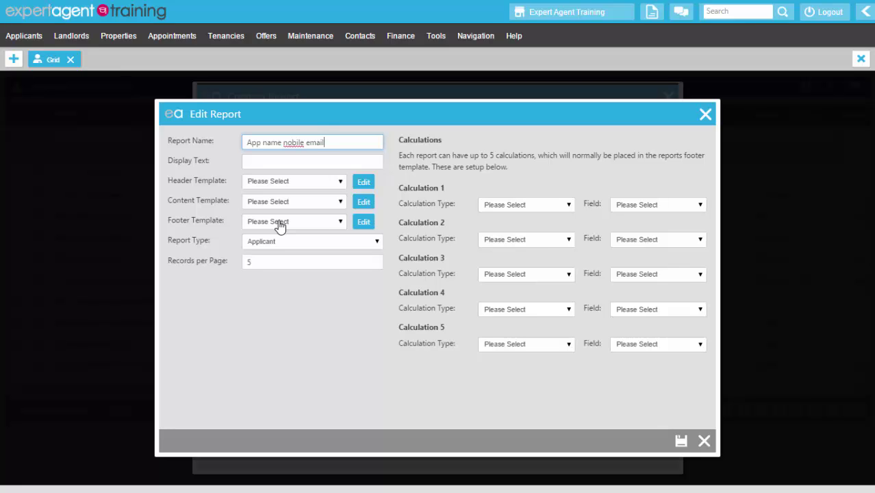
Set the report's header and footer templates to "Blank Header or Footer" and its content template to "App search".
click(300, 185)
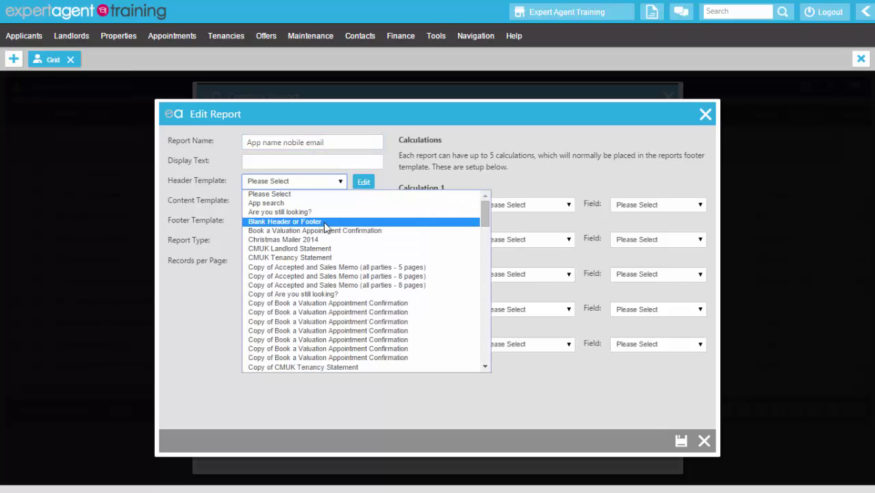
click(324, 226)
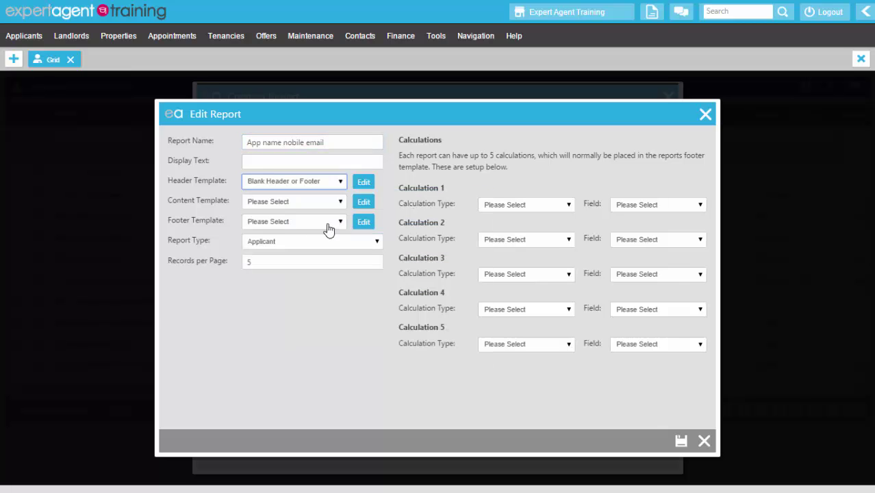
click(293, 225)
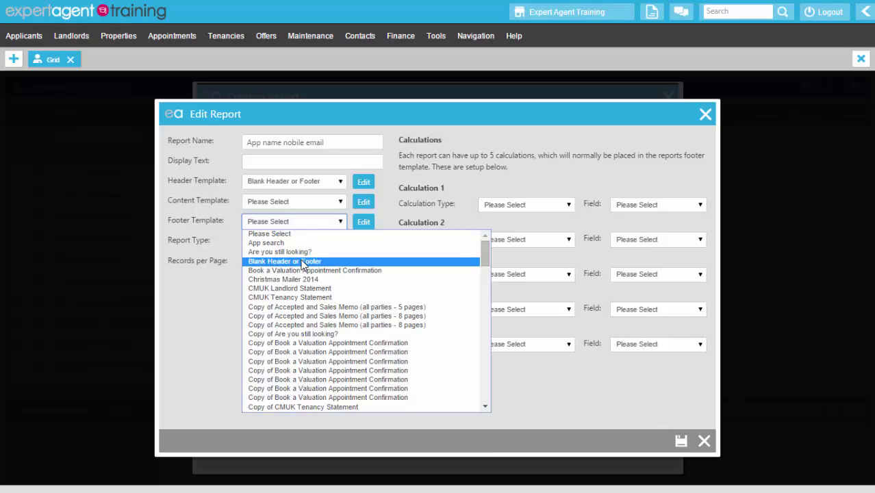
click(303, 265)
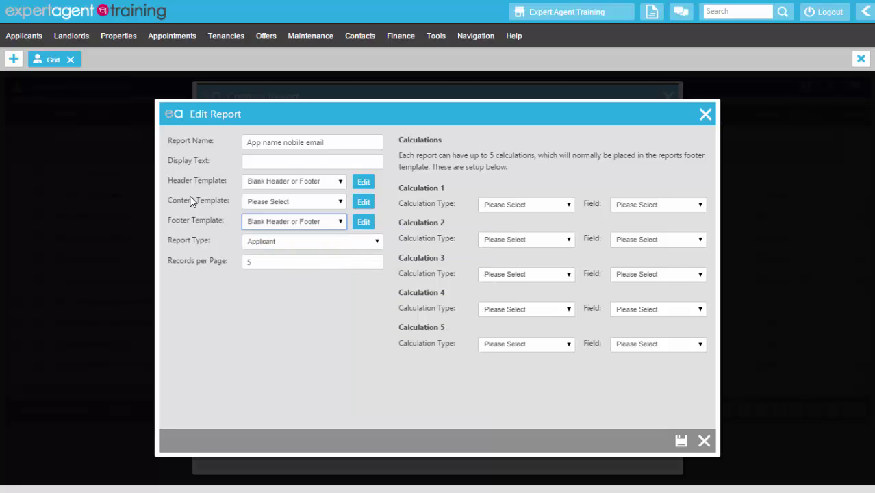
click(317, 208)
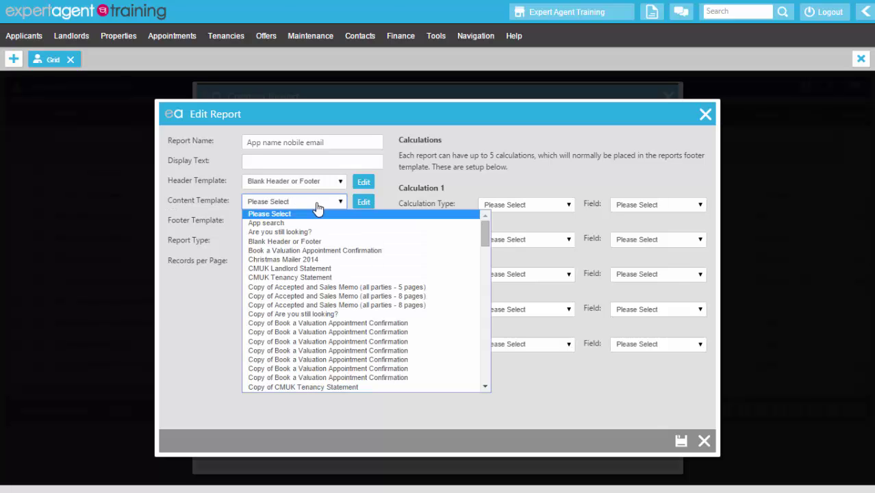
click(287, 226)
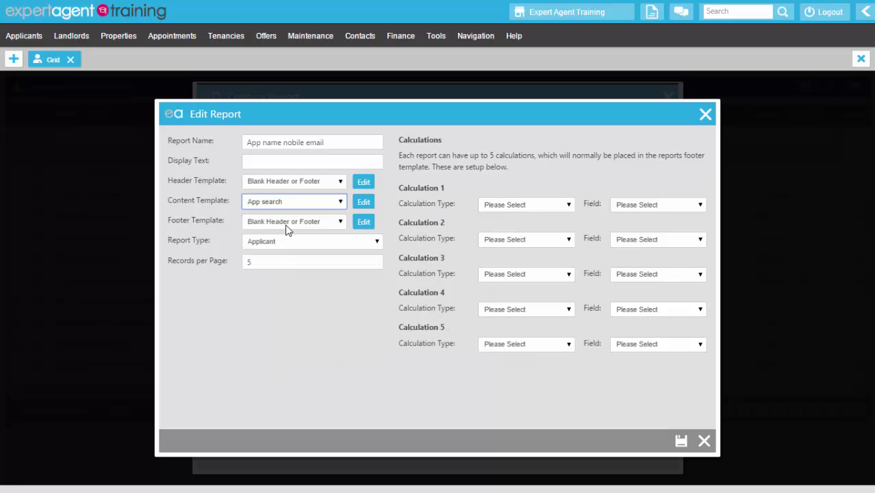
click(302, 300)
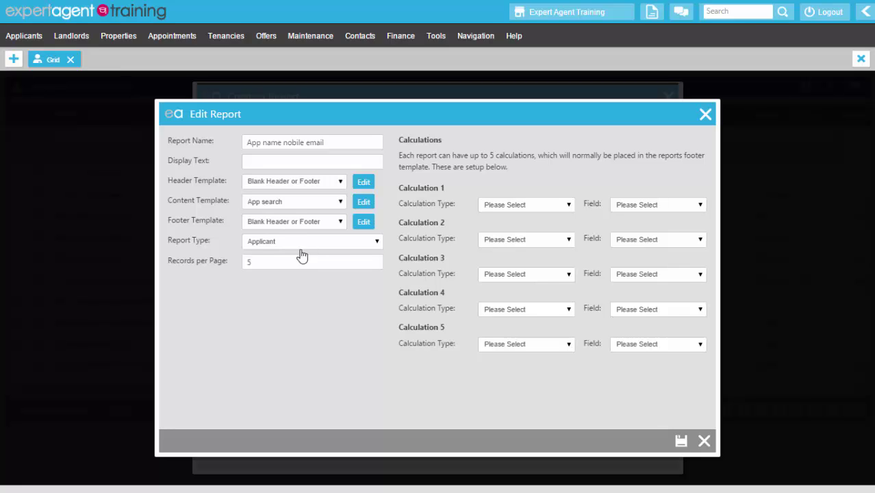
Set the report to 20 records per page, save it and acknowledge the confirmation.
click(279, 261)
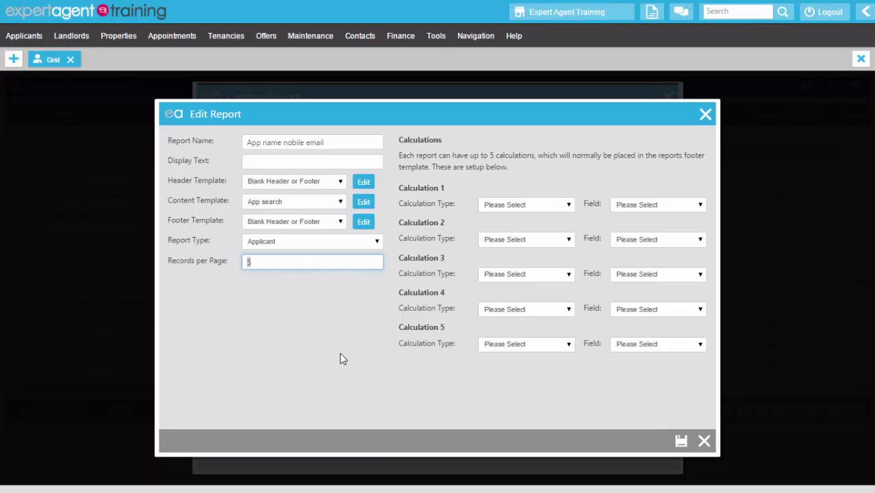
text(20)
click(681, 442)
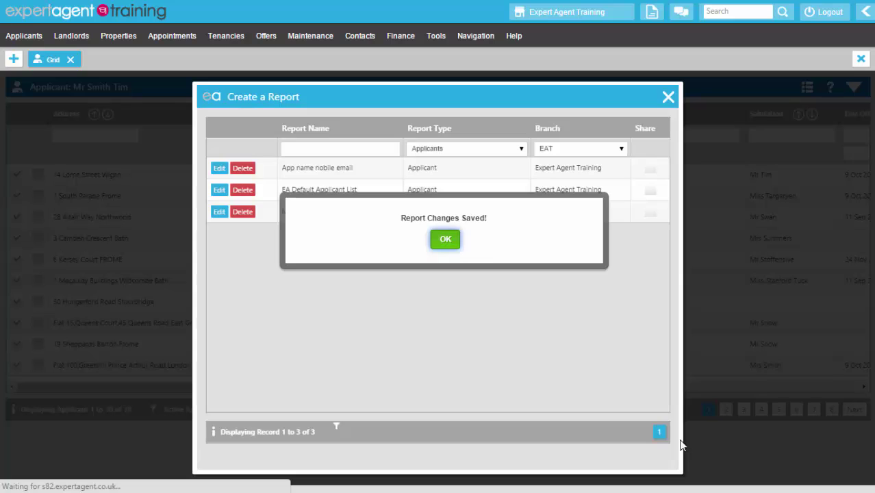
click(446, 240)
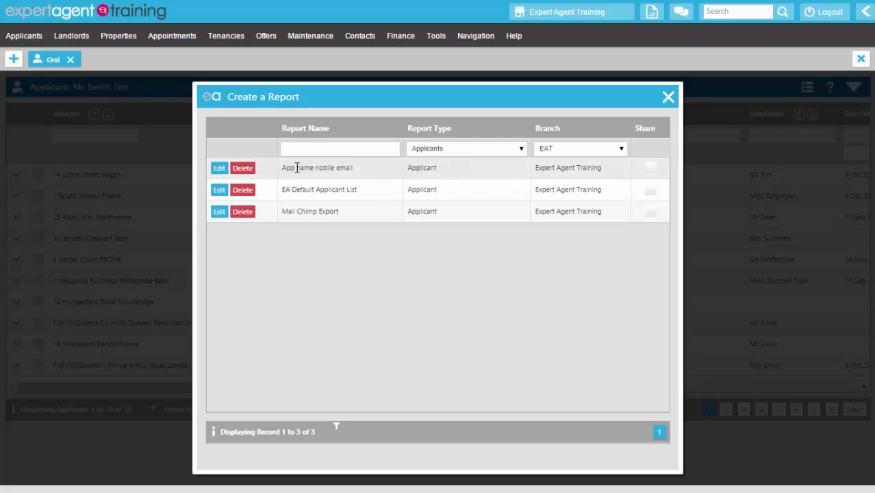
Run the "App name nobile email" report and look through the pages of its print preview.
click(373, 172)
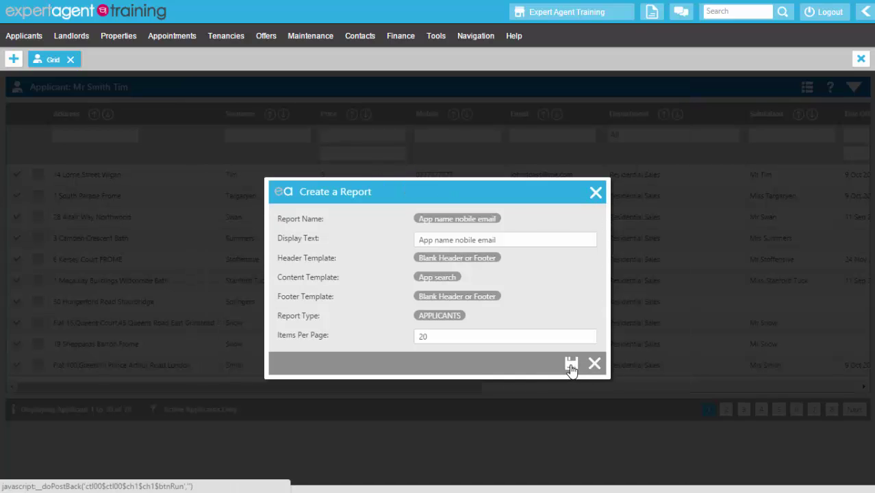
click(571, 364)
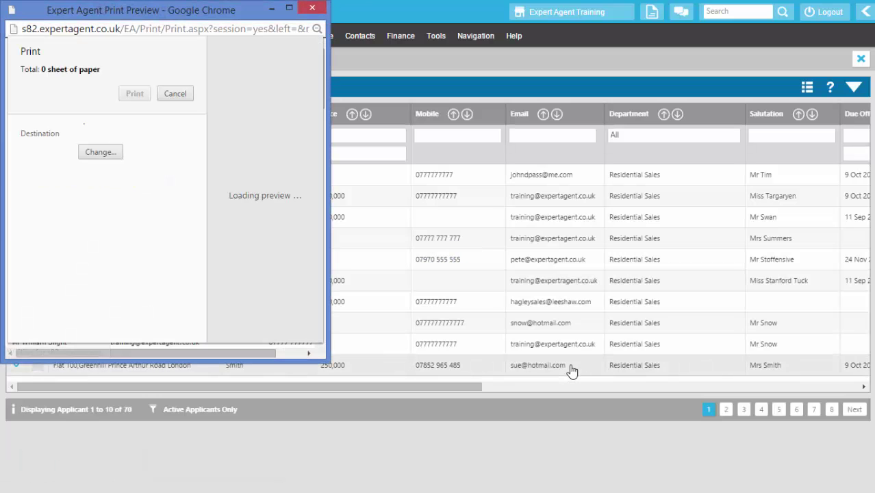
scroll(323, 140, down, 1)
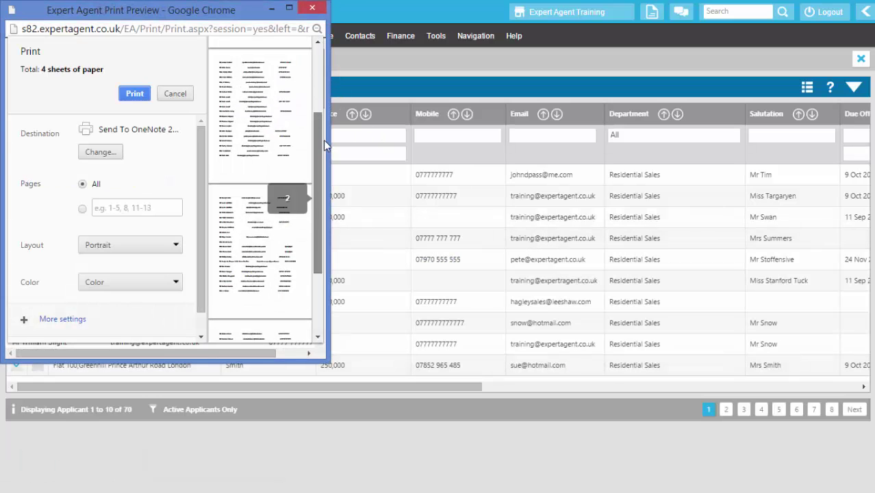
drag(323, 139, 336, 54)
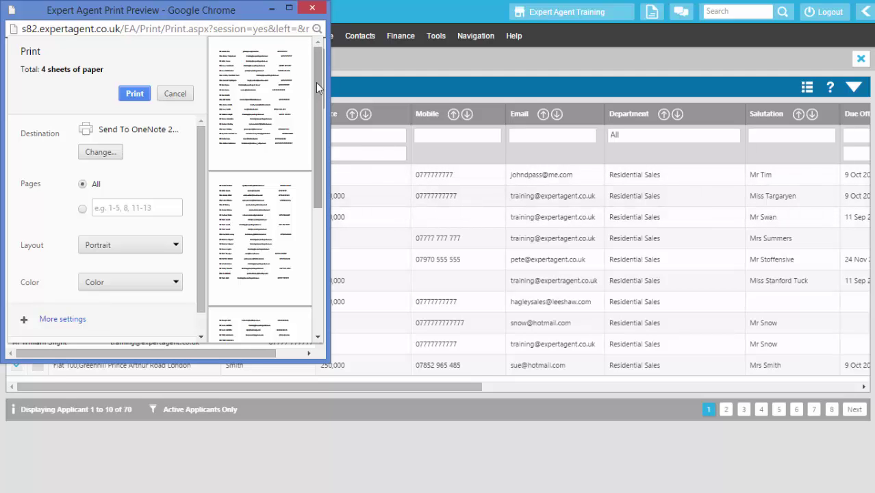
drag(315, 83, 317, 50)
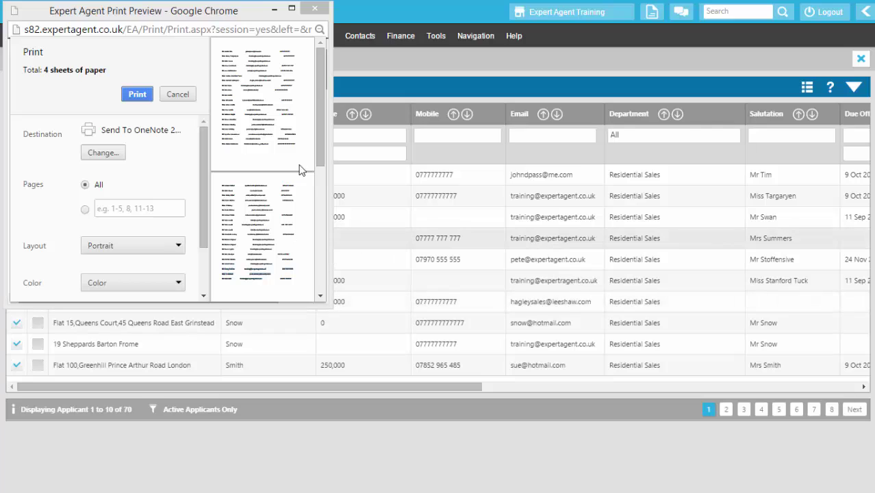
click(322, 91)
drag(321, 98, 296, 232)
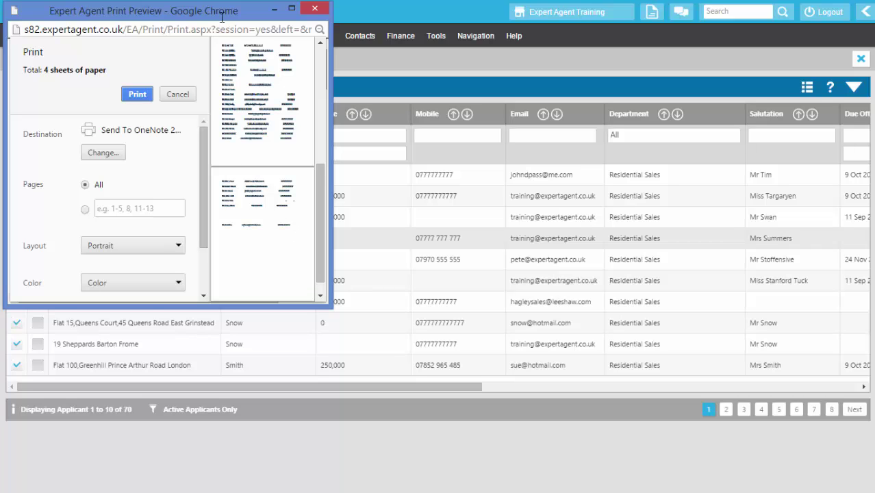
scroll(288, 206, up, 10)
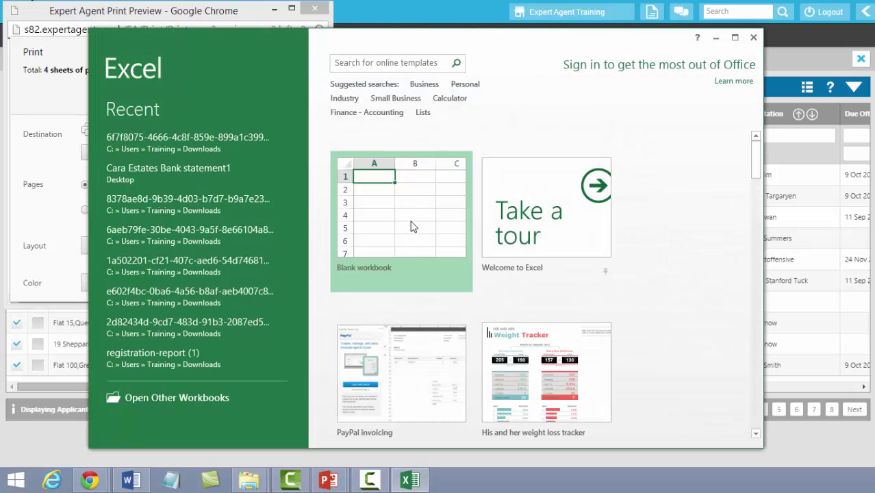
Create a blank workbook in Excel and paste the copied report data as unformatted text starting at cell A1.
click(413, 226)
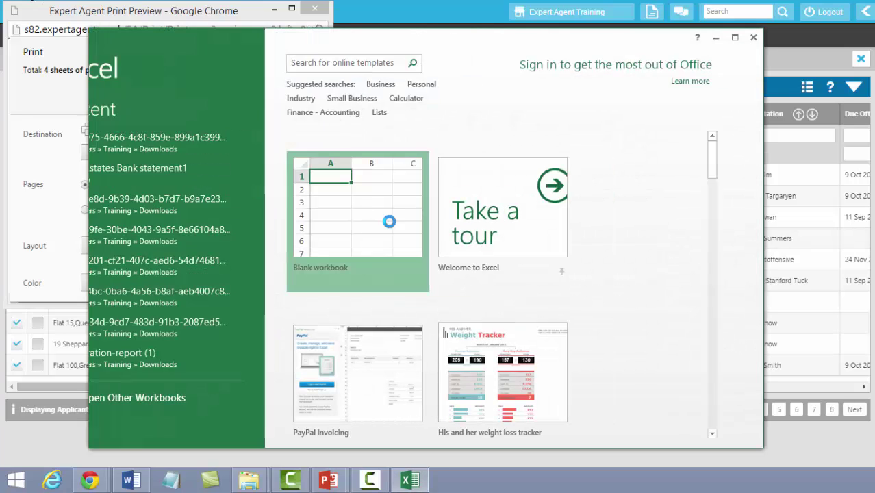
click(735, 38)
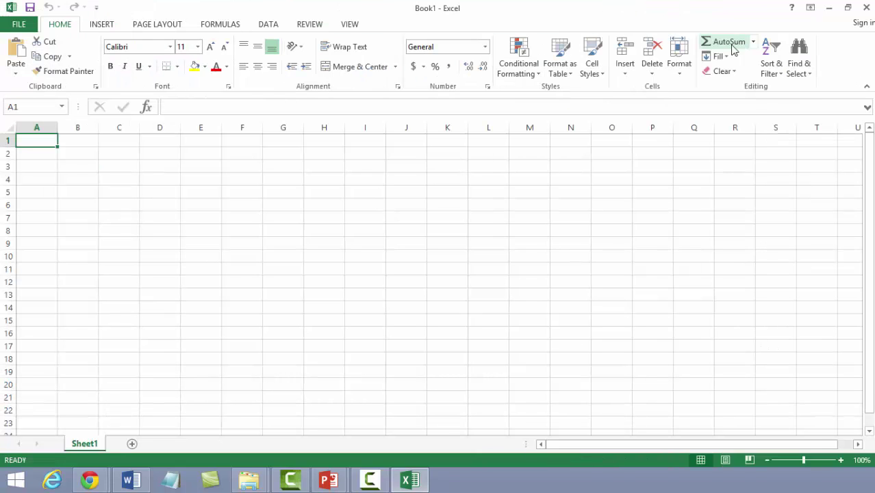
right_click(47, 141)
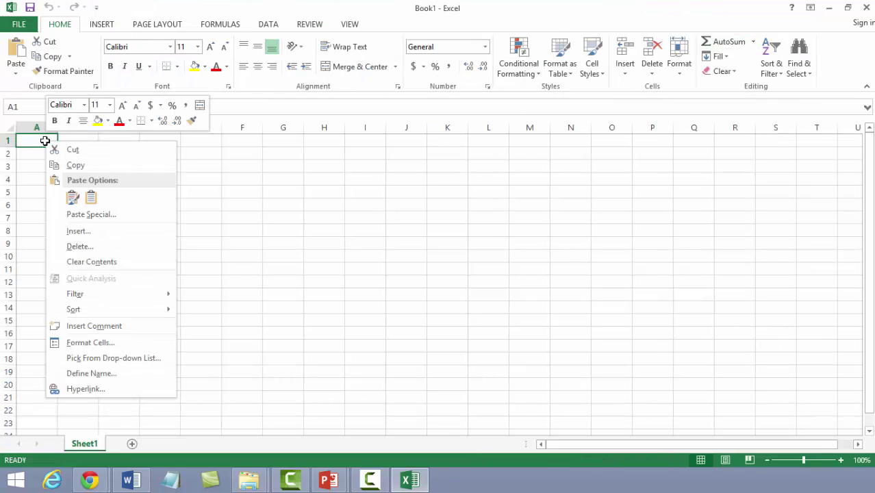
click(122, 215)
click(24, 150)
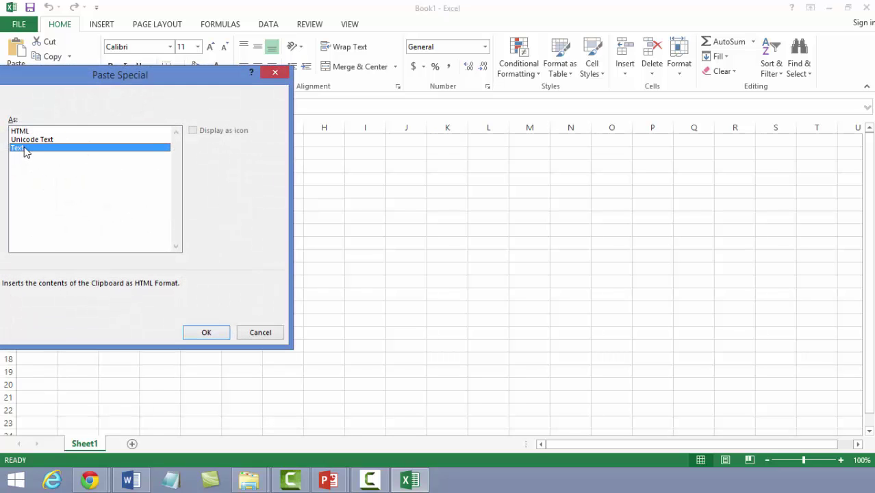
drag(111, 70, 198, 65)
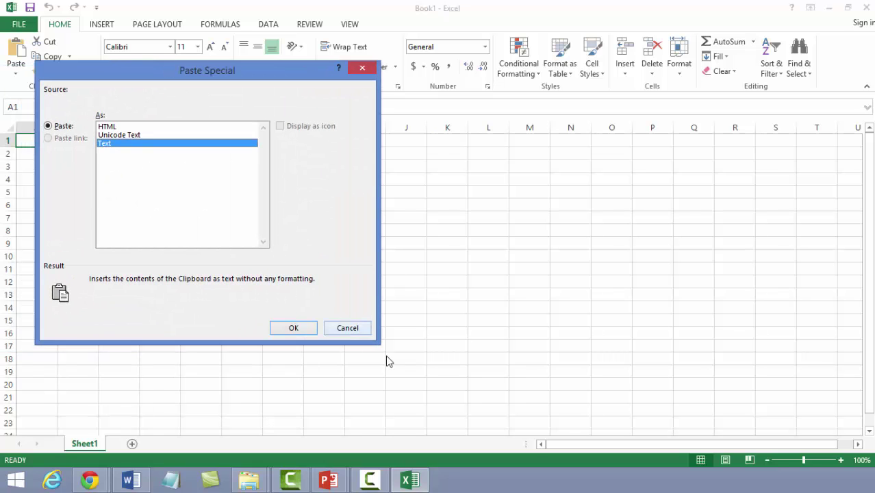
click(291, 327)
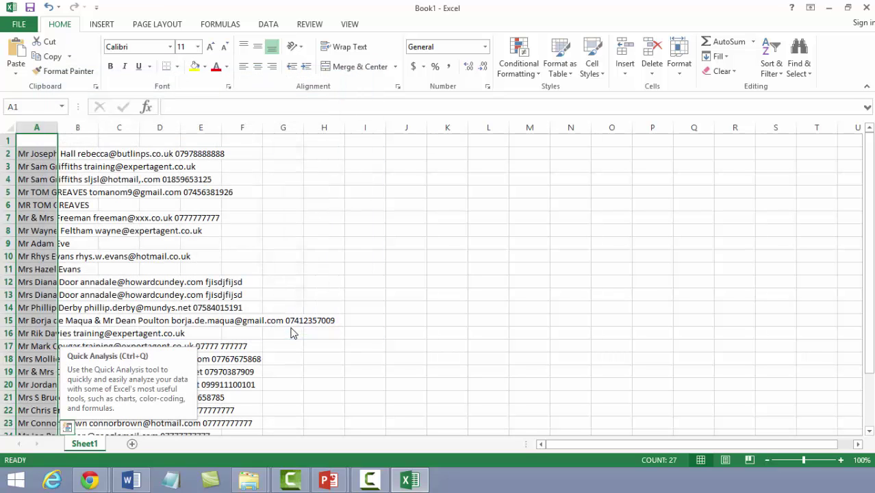
click(339, 267)
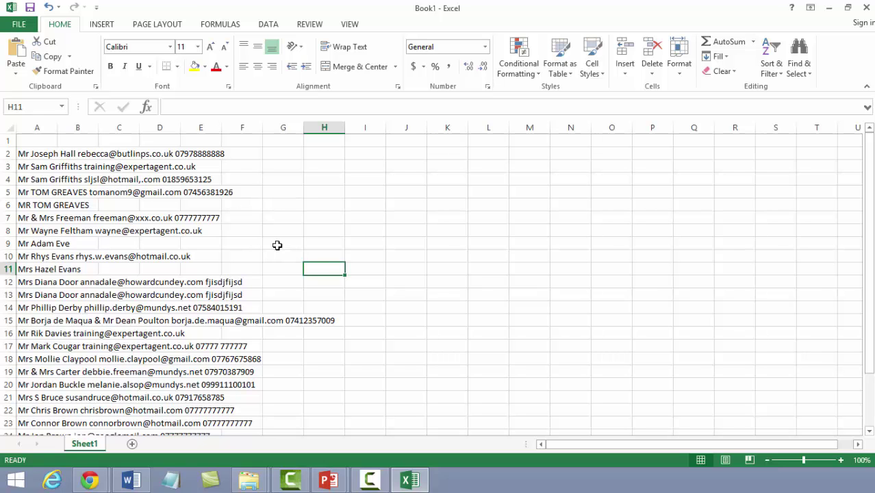
Look over the pasted applicant list and open the workbook's print preview.
scroll(277, 244, down, 1)
scroll(276, 244, down, 2)
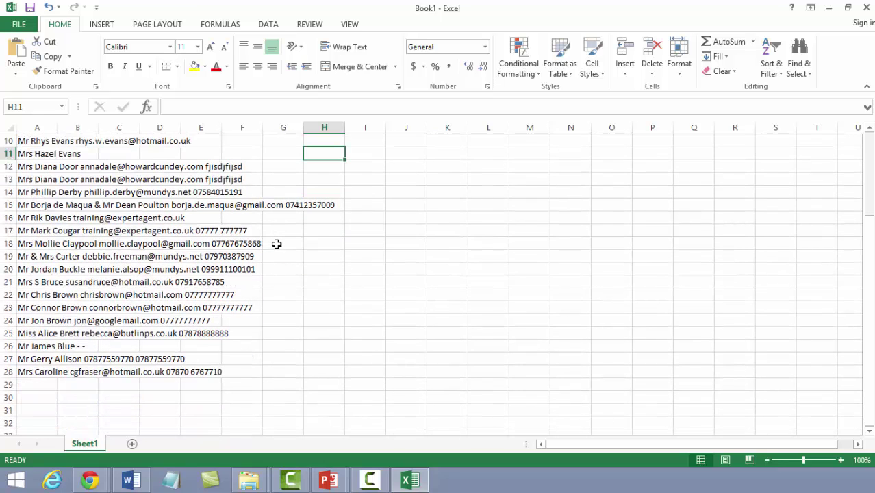
scroll(277, 244, up, 3)
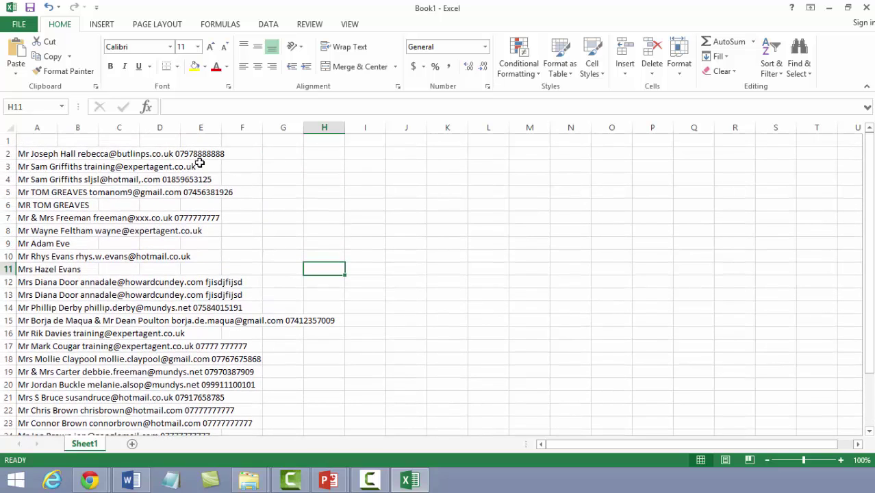
click(21, 24)
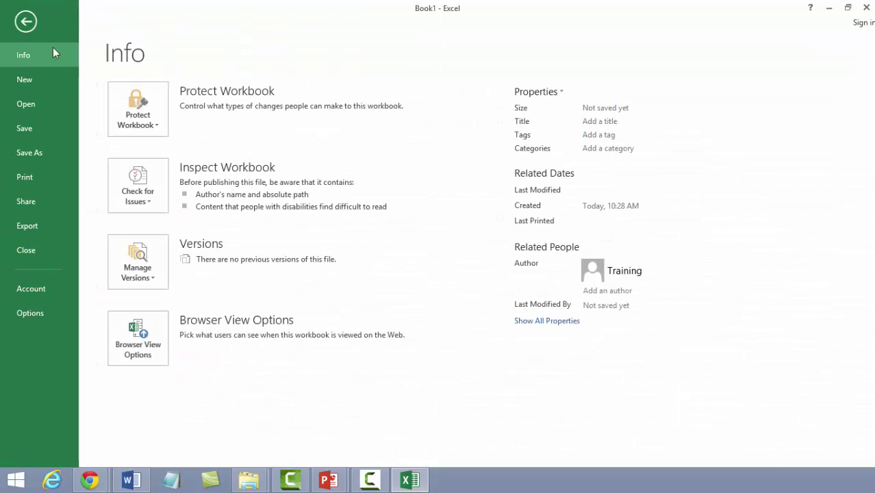
click(41, 177)
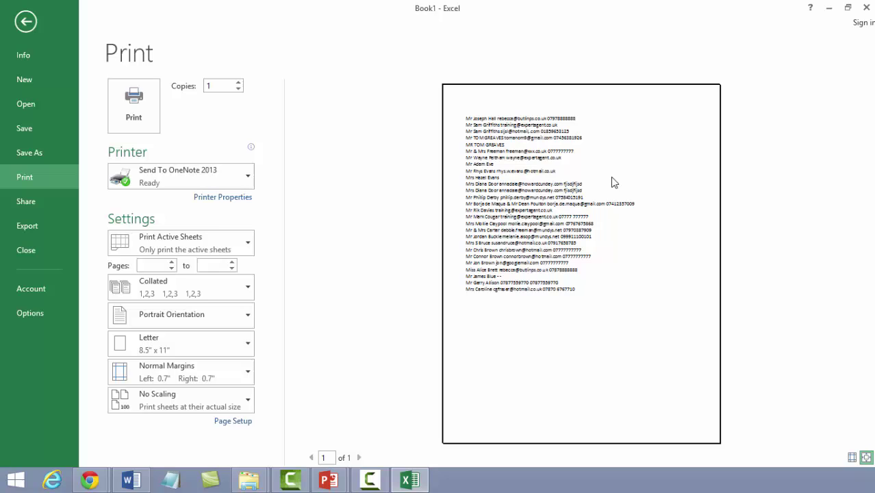
Leave the print view, close the Excel workbook without saving it, and return to the applicant grid.
key(F10)
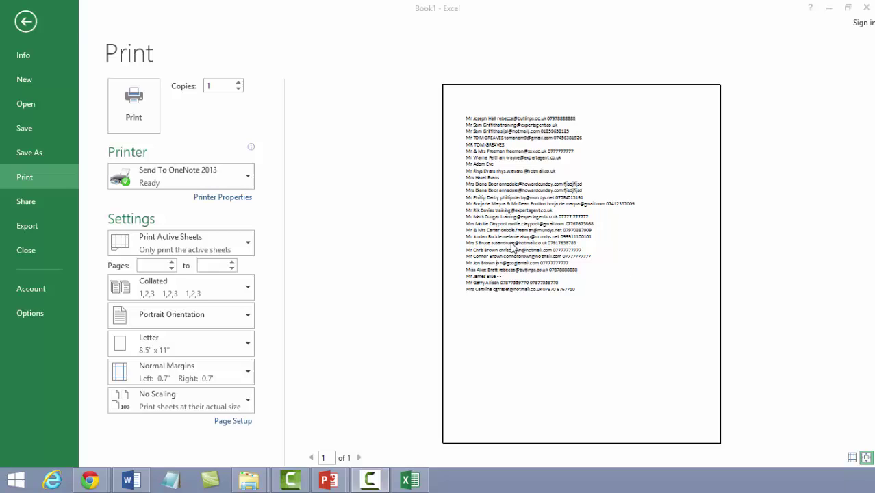
click(26, 22)
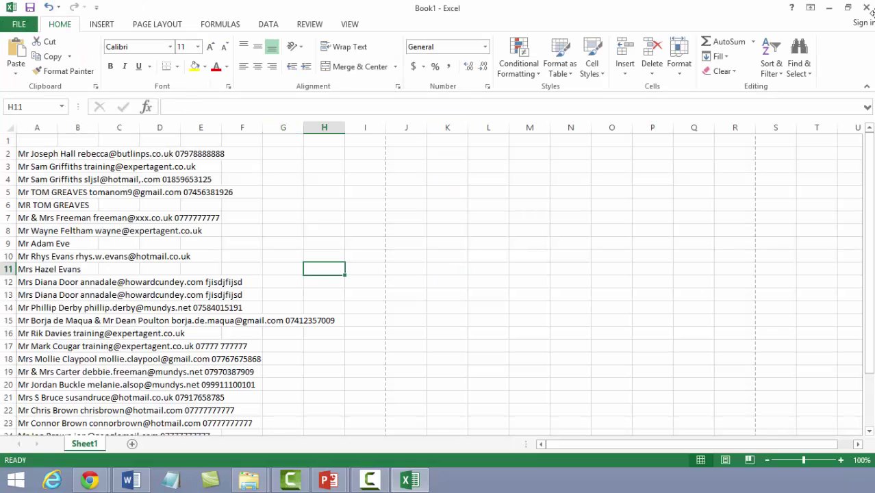
click(865, 10)
click(438, 262)
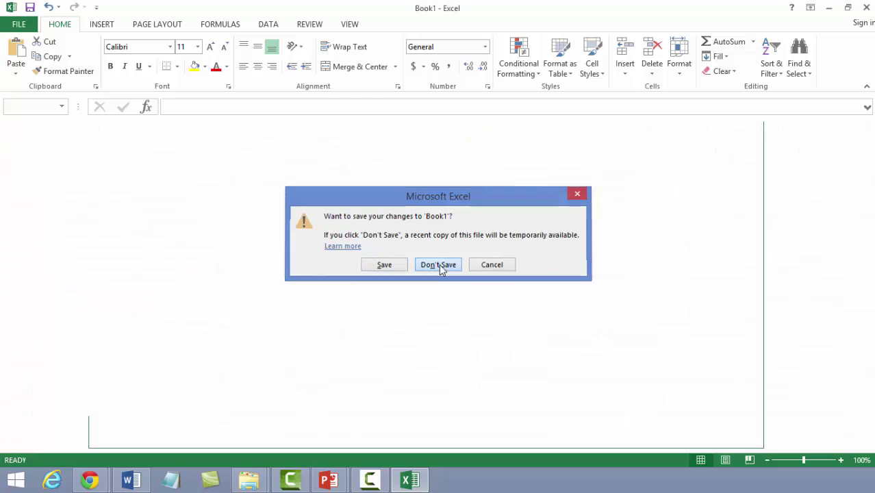
click(316, 8)
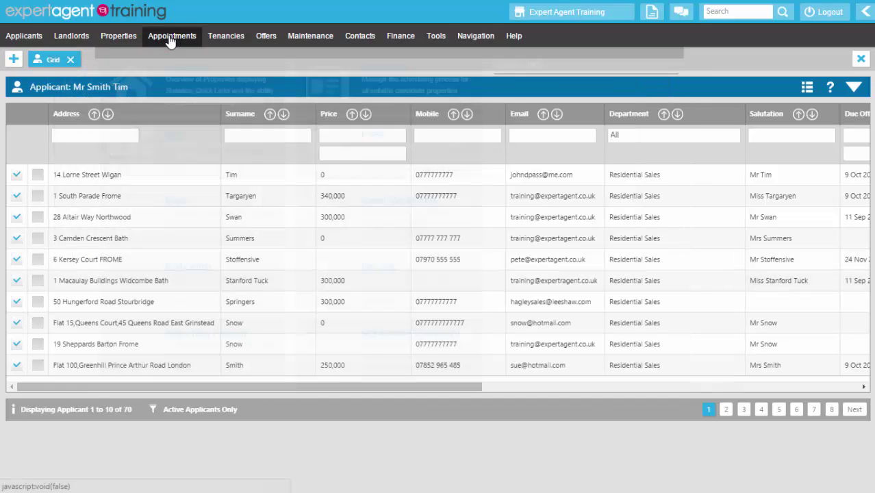
Open the content of the "App search" applicant letter template for editing, starting from the applicant grid.
mouse_move(173, 41)
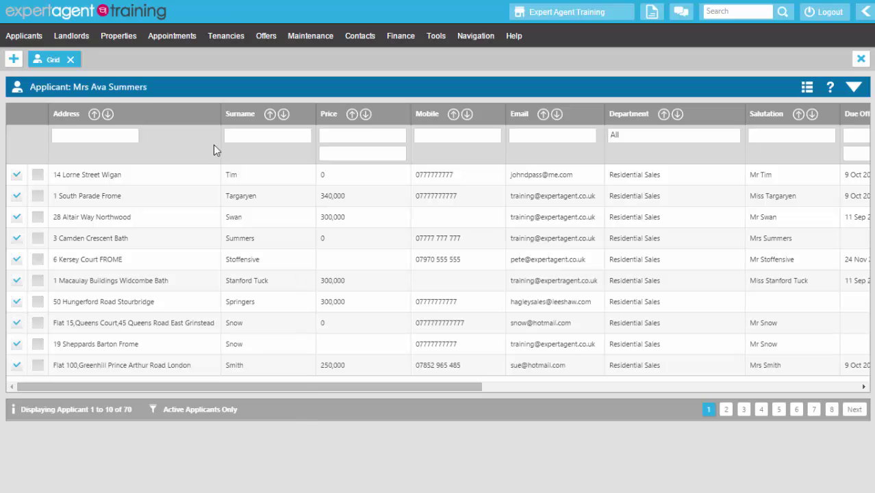
right_click(192, 136)
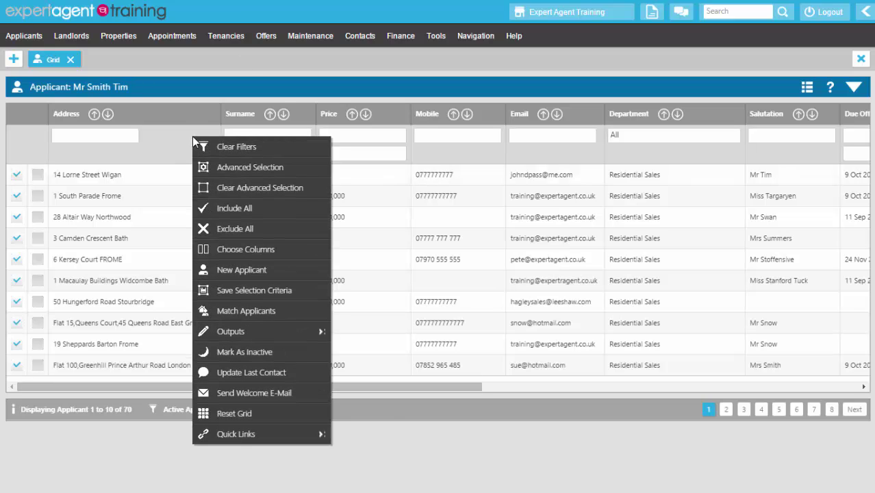
mouse_move(249, 335)
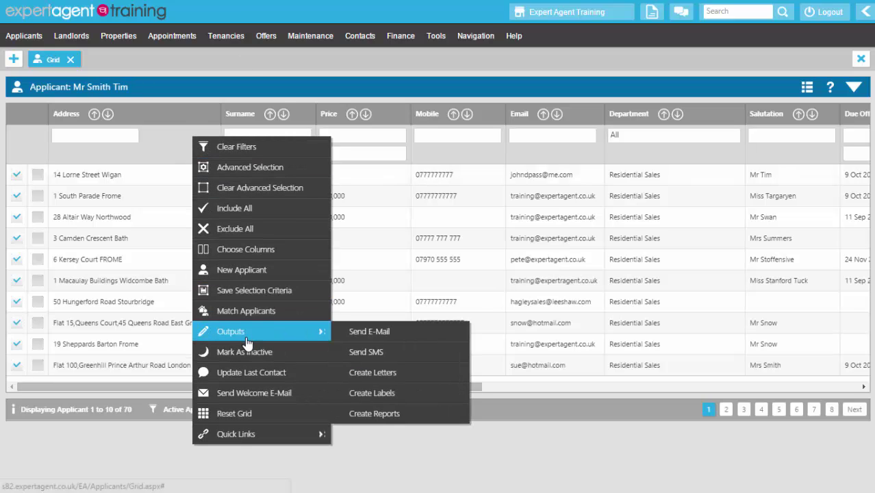
click(398, 376)
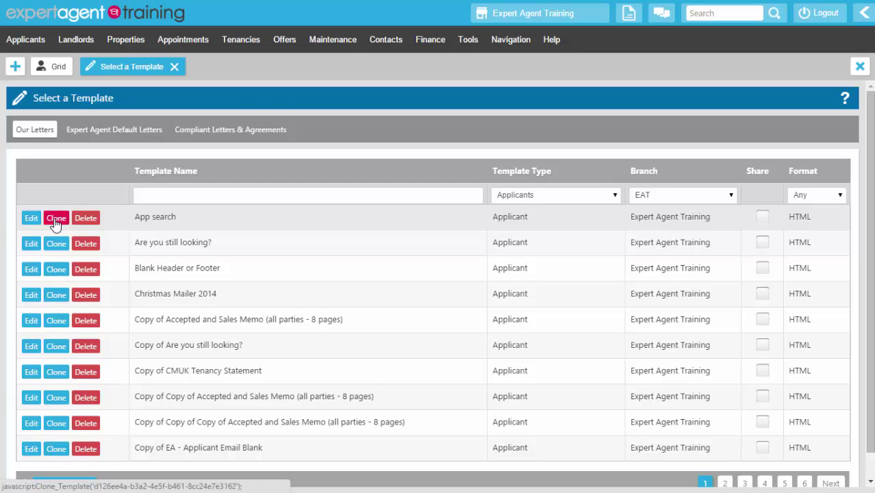
click(33, 220)
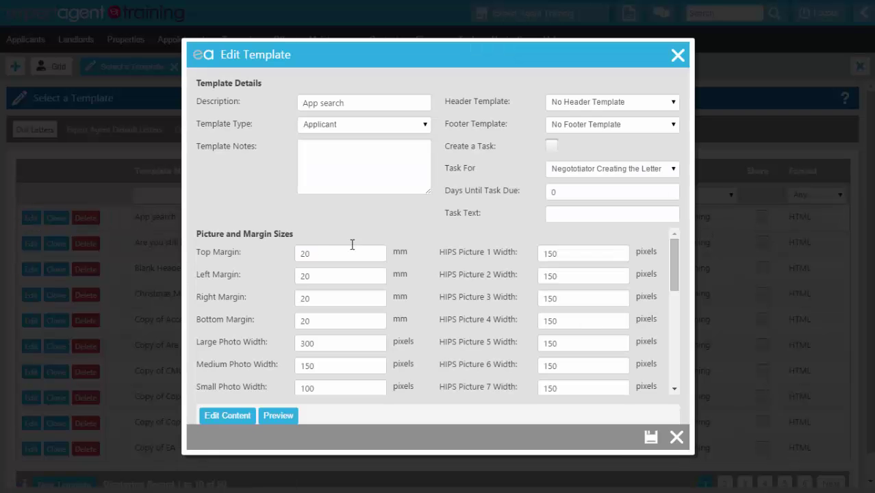
scroll(262, 316, down, 2)
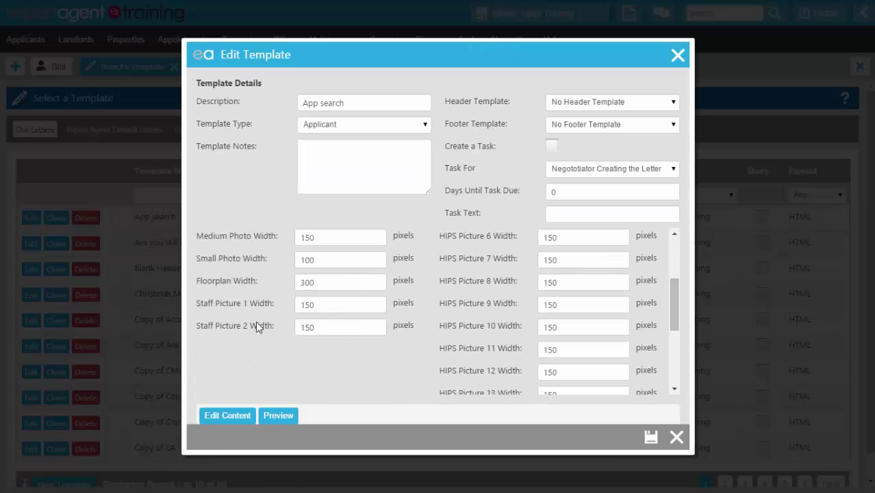
click(225, 415)
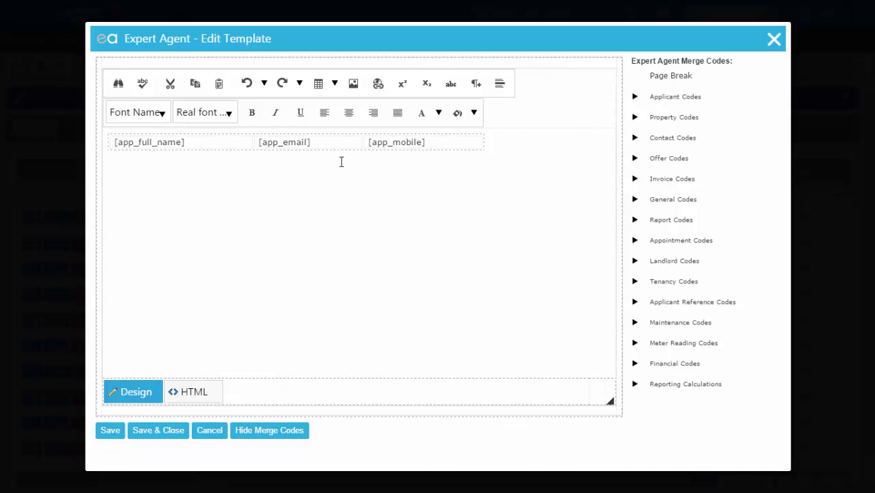
Replace the [app_mobile] merge code in the table's third column with the applicant Address Block code and save the template.
click(321, 142)
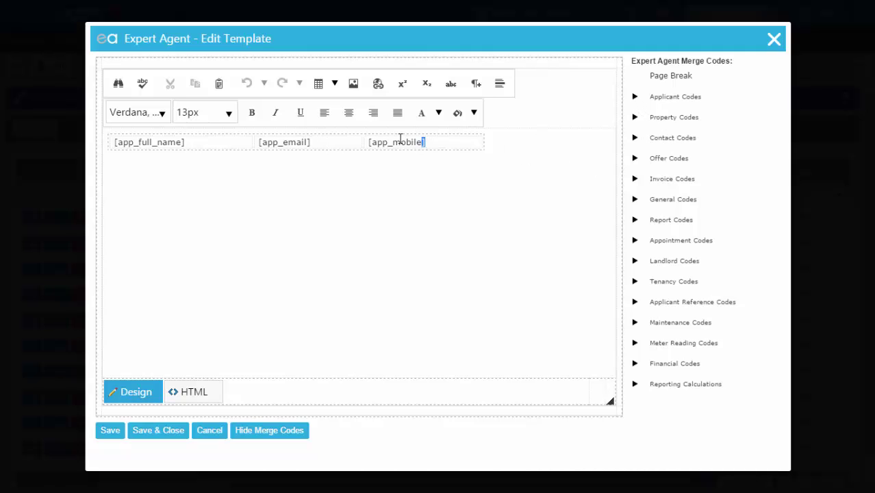
drag(424, 142, 368, 144)
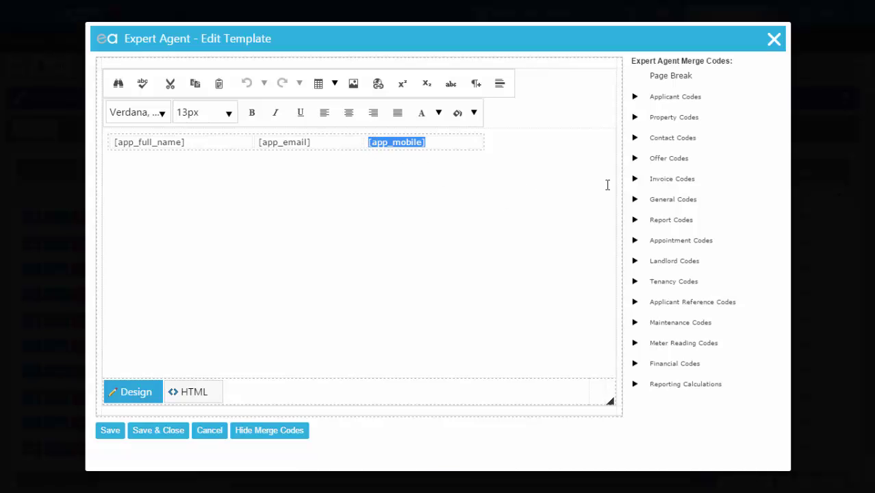
key(Delete)
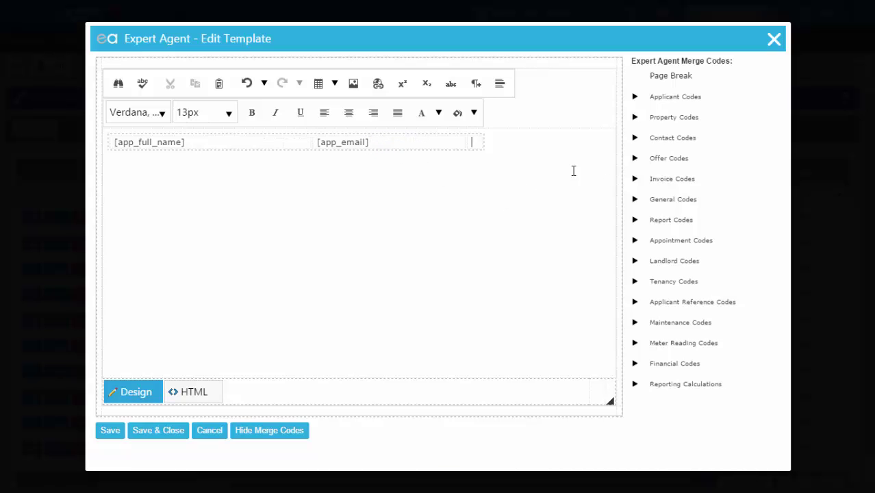
click(635, 97)
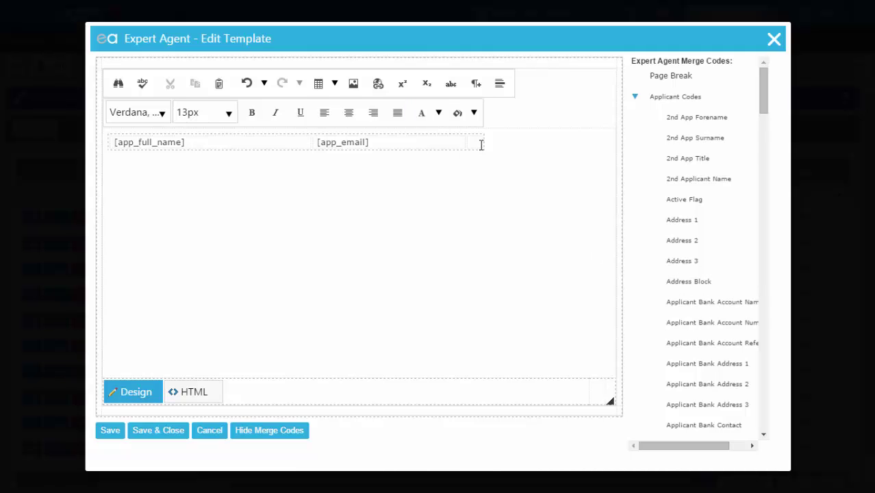
click(687, 281)
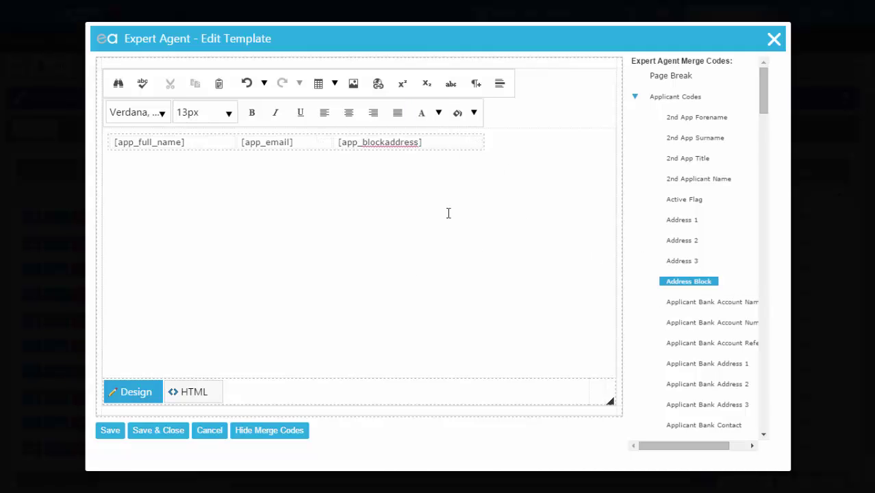
click(525, 202)
click(150, 433)
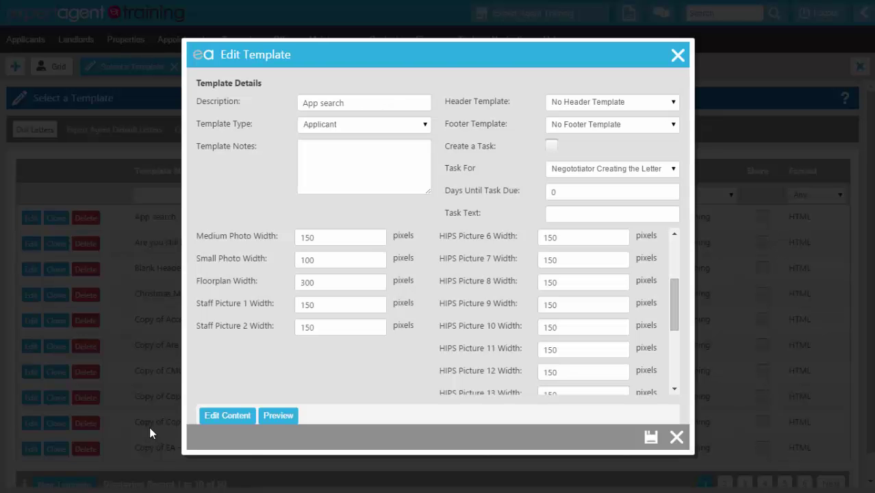
click(651, 436)
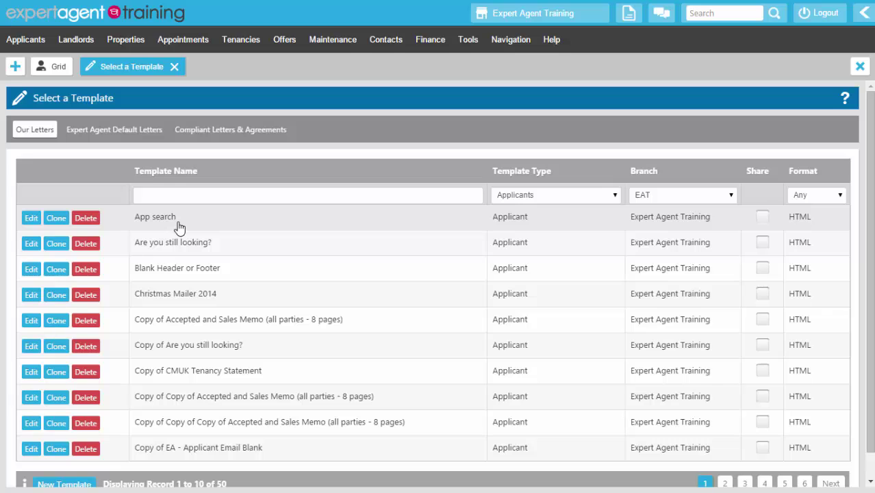
Return to the applicant grid and open the "App name nobile email" report for editing.
click(56, 66)
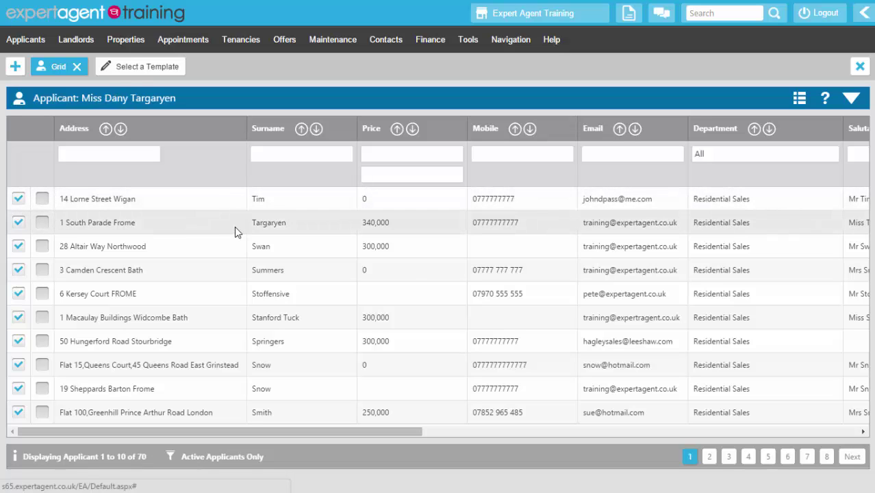
right_click(222, 191)
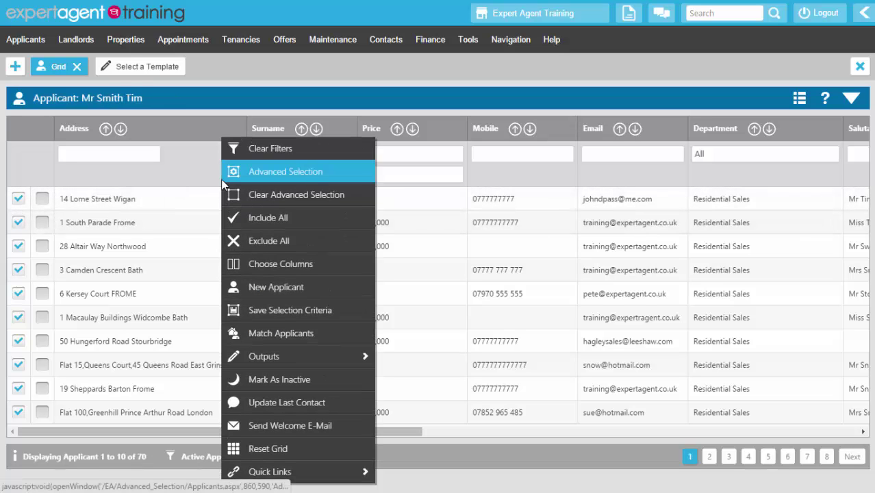
mouse_move(291, 358)
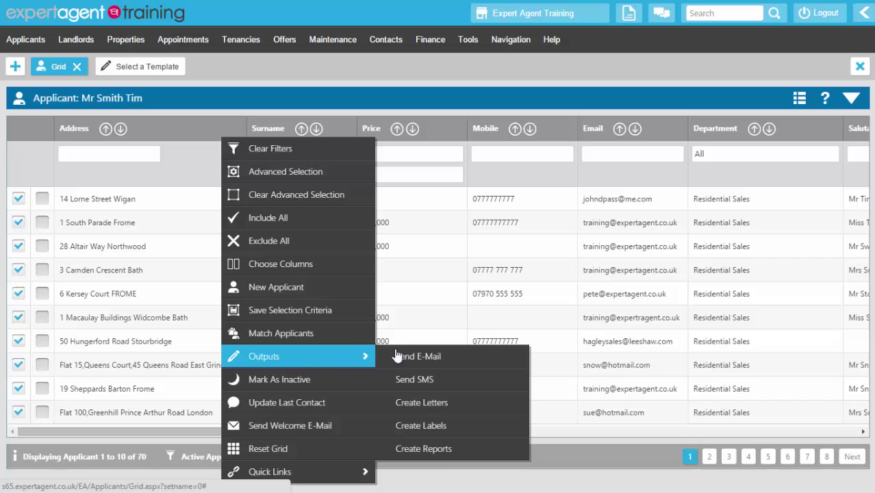
click(459, 448)
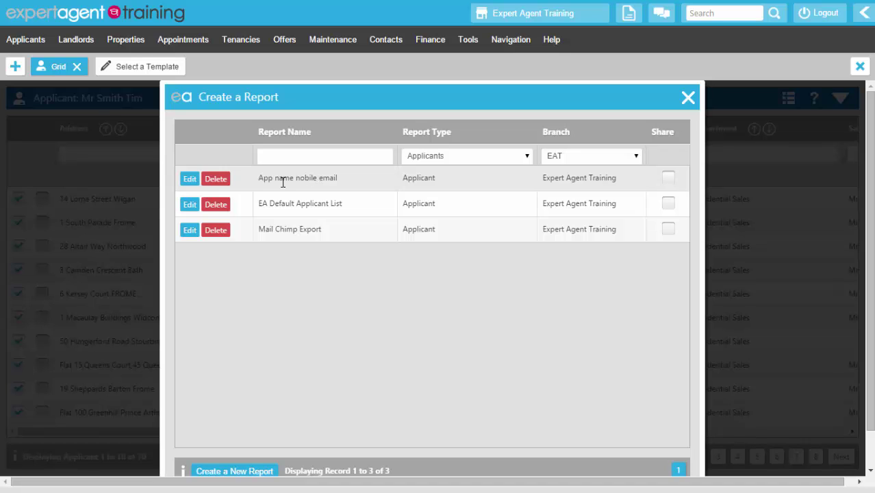
click(187, 180)
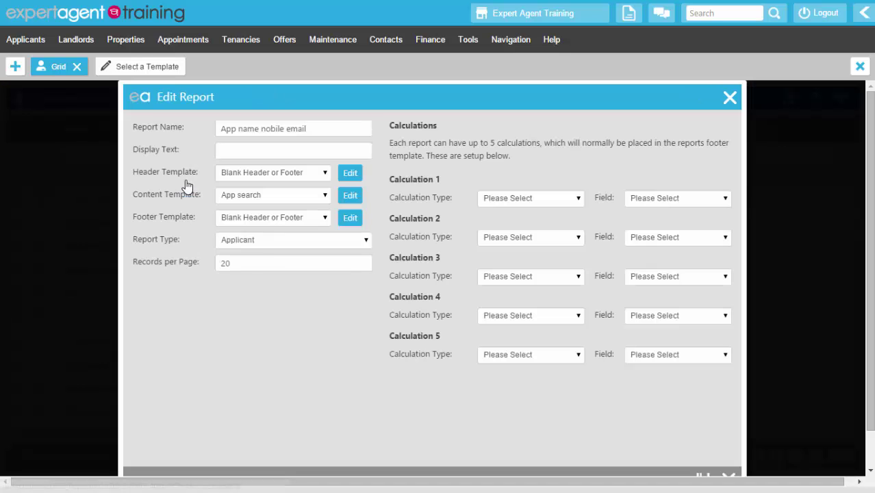
Rename the report as "App name mobile address", save it and acknowledge the confirmation.
click(282, 129)
drag(322, 129, 262, 128)
text(m)
key(Delete)
scroll(362, 377, down, 1)
click(699, 436)
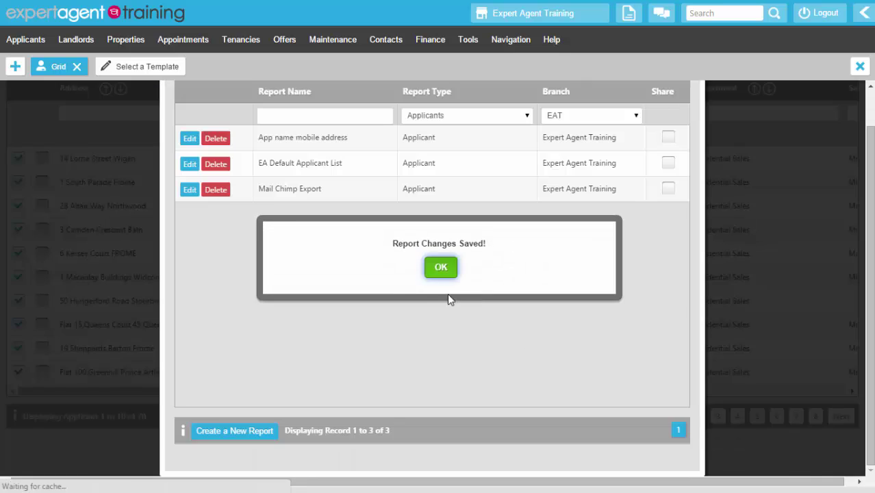
click(447, 272)
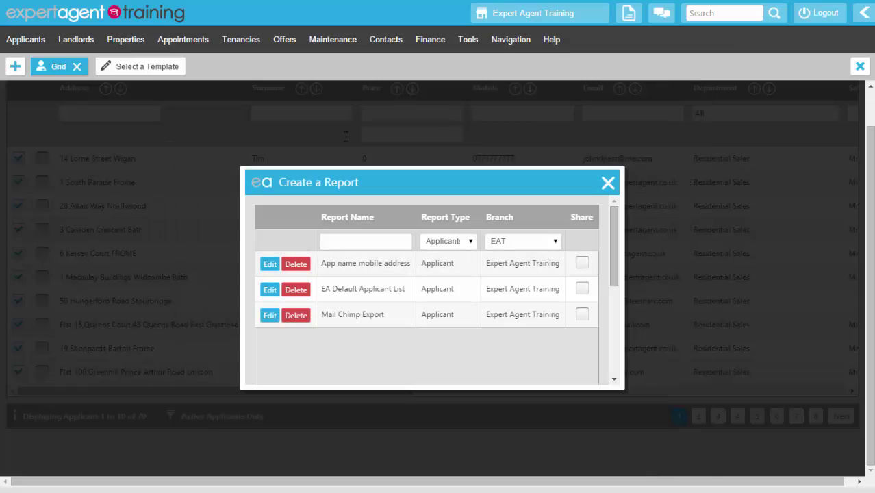
Run the "App name mobile address" report and view its print preview in a maximized window.
click(405, 263)
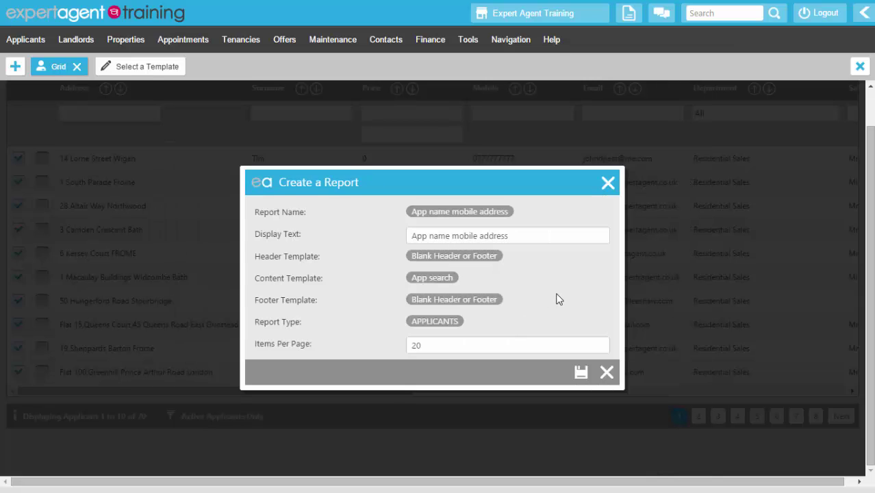
click(583, 373)
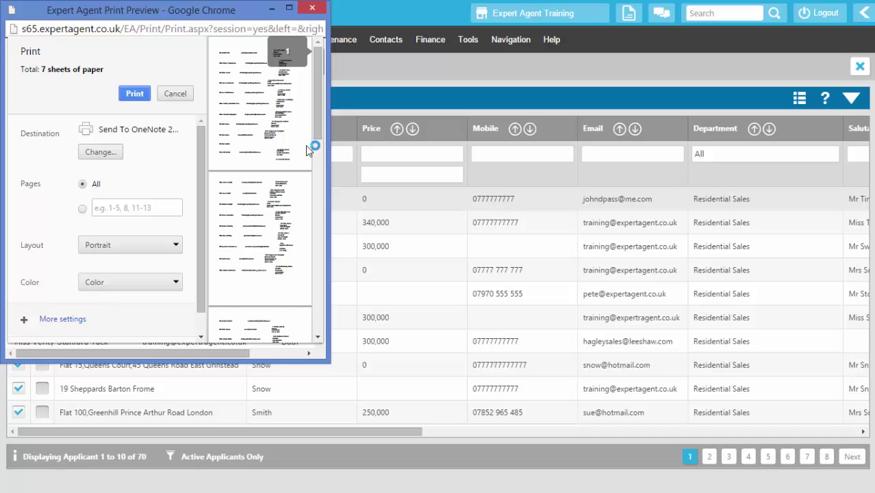
click(289, 7)
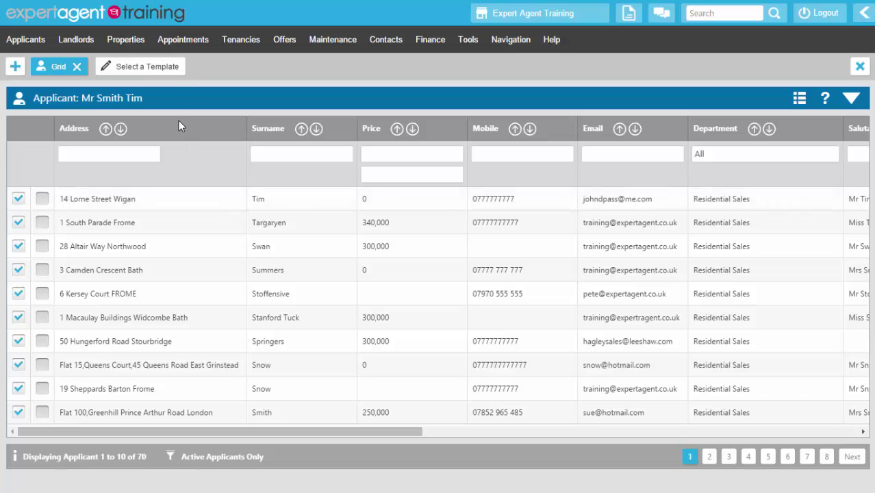
Clone the "App search" template in HTML format with the description "Prop search" and open the copy's content for editing.
click(148, 66)
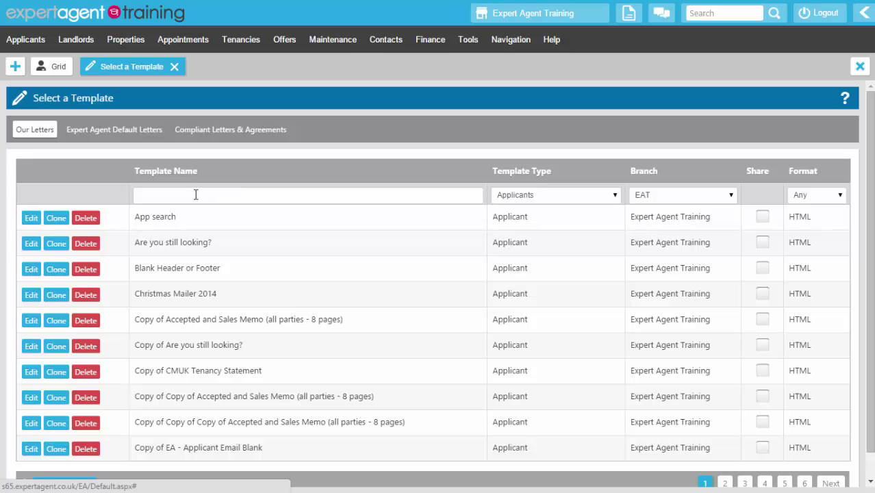
click(57, 220)
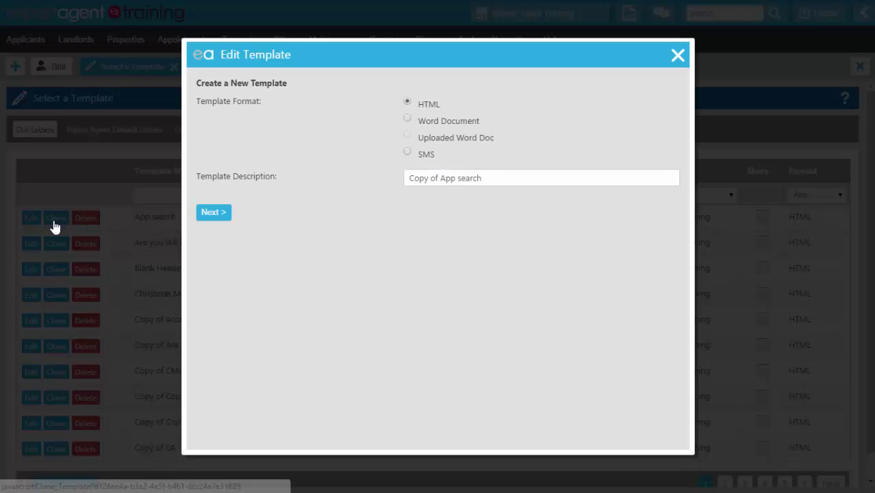
click(497, 178)
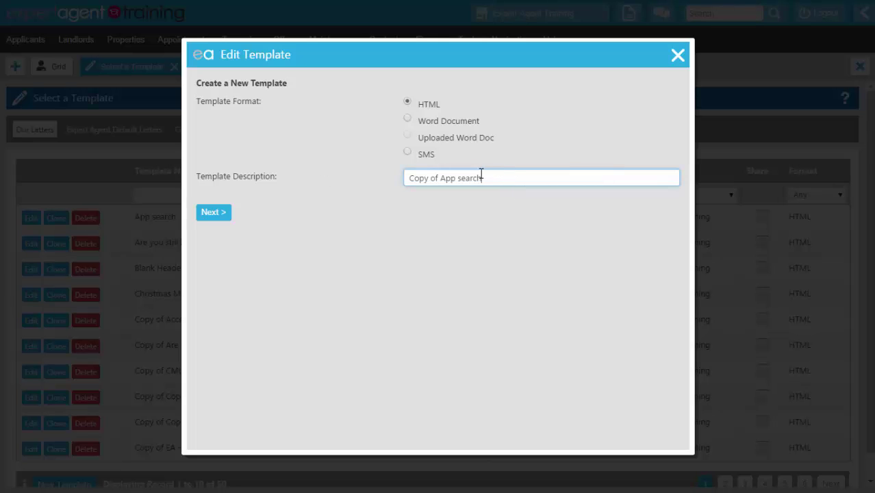
drag(481, 176, 408, 178)
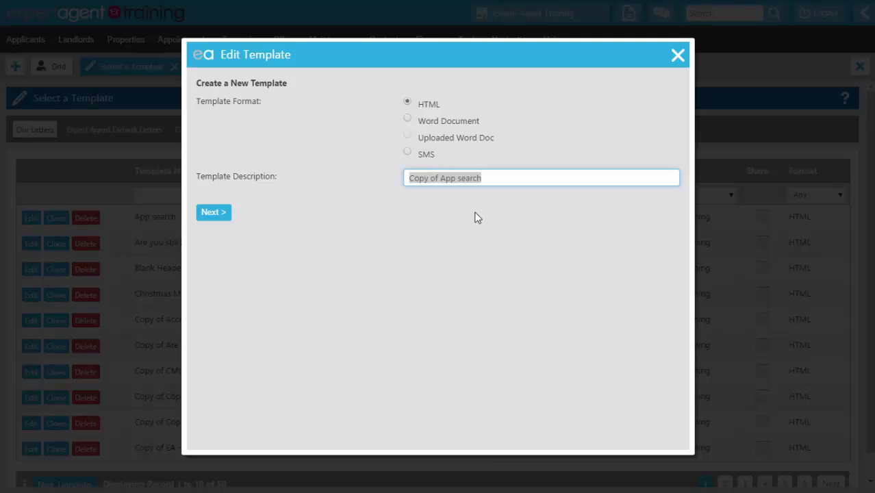
text(Prop s)
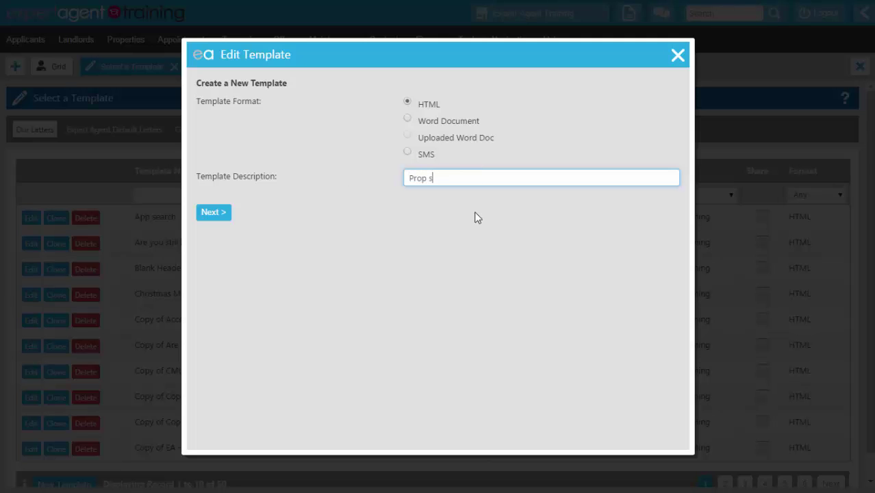
text(earch)
click(213, 213)
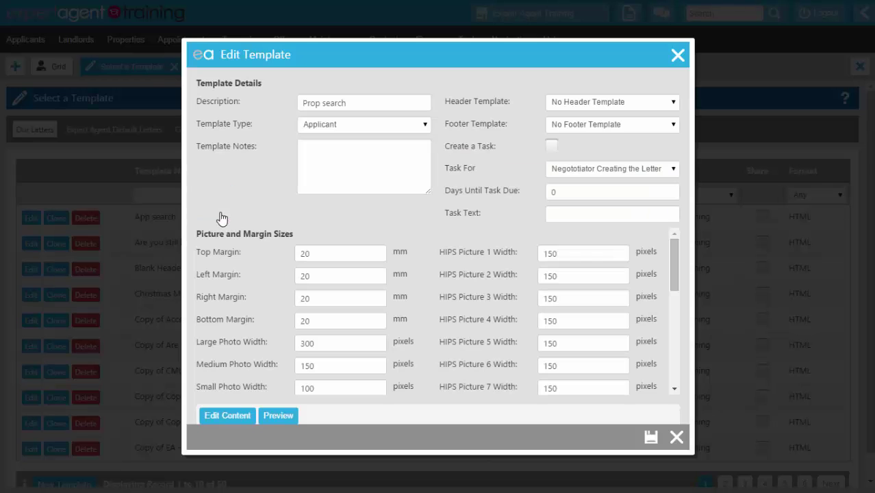
click(227, 414)
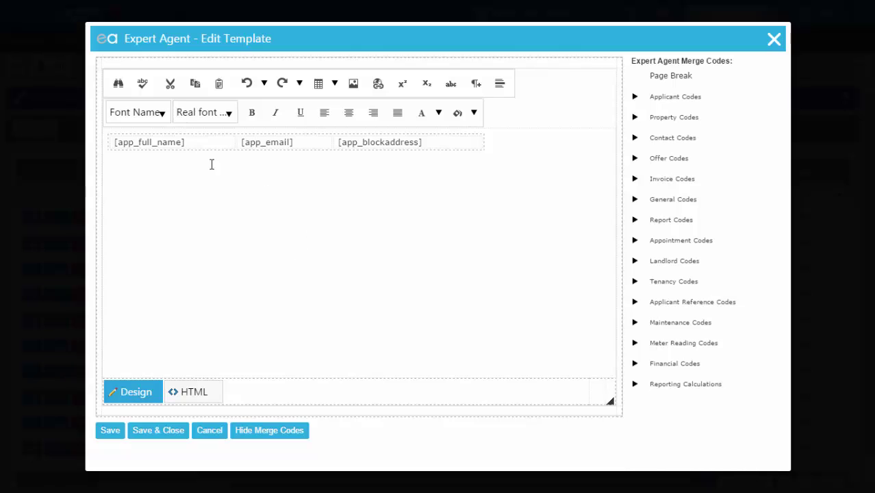
Replace the [app_full_name] code in the first table cell with the property merge code Address (in One Line).
click(197, 143)
drag(187, 140, 116, 141)
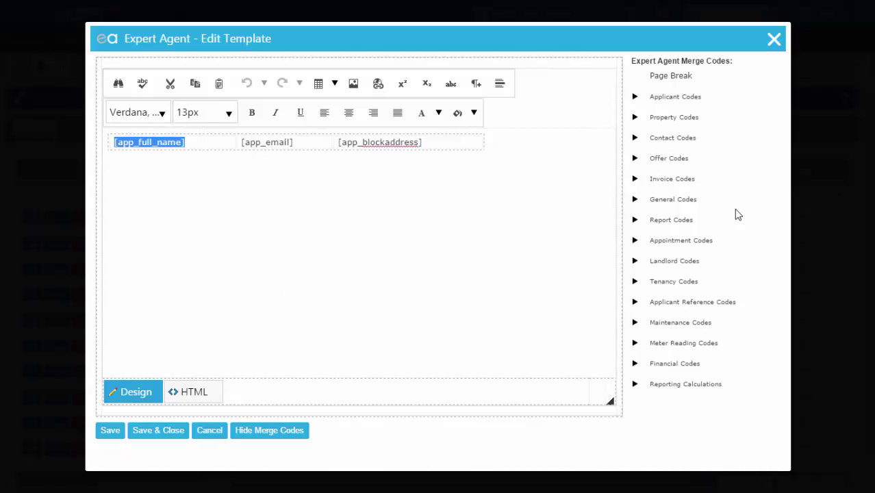
click(635, 118)
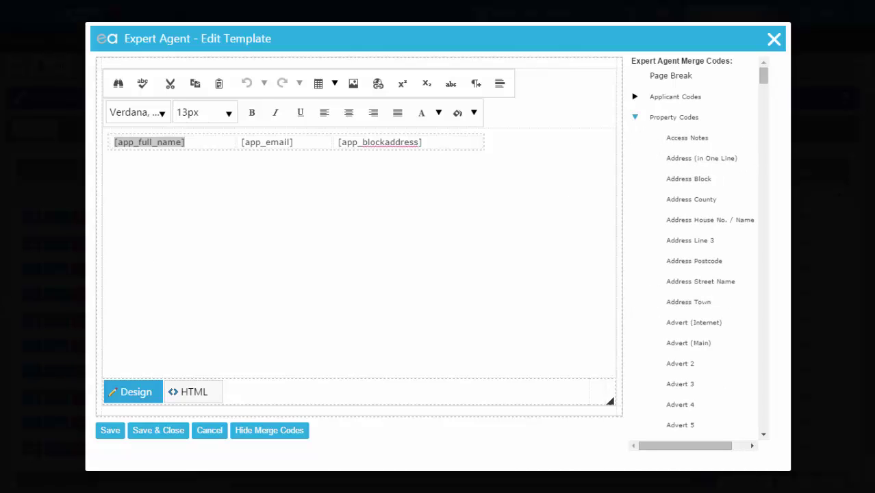
click(702, 158)
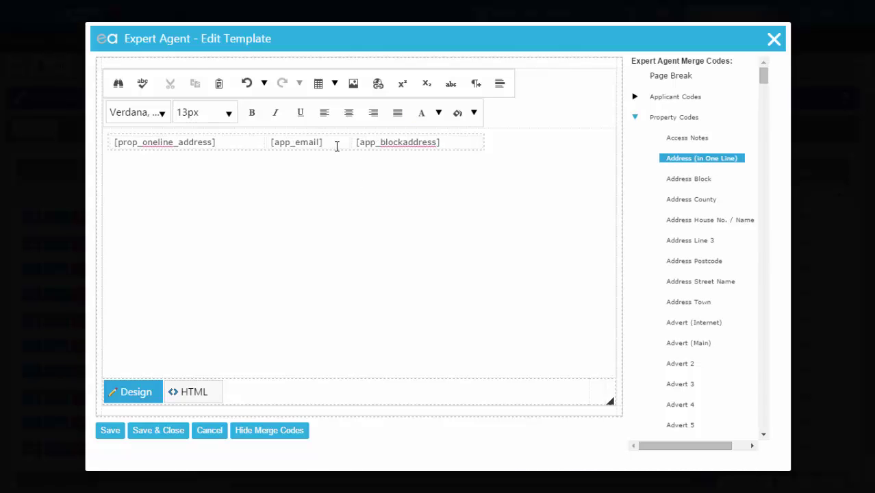
Replace the [app_email] code with the property code Bathrooms and the [app_blockaddress] code with Bedrooms.
drag(334, 141, 271, 143)
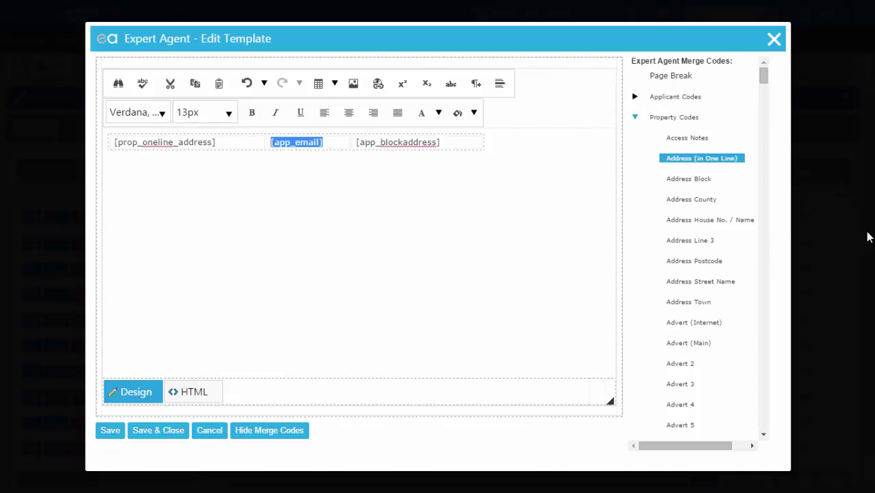
scroll(745, 256, down, 4)
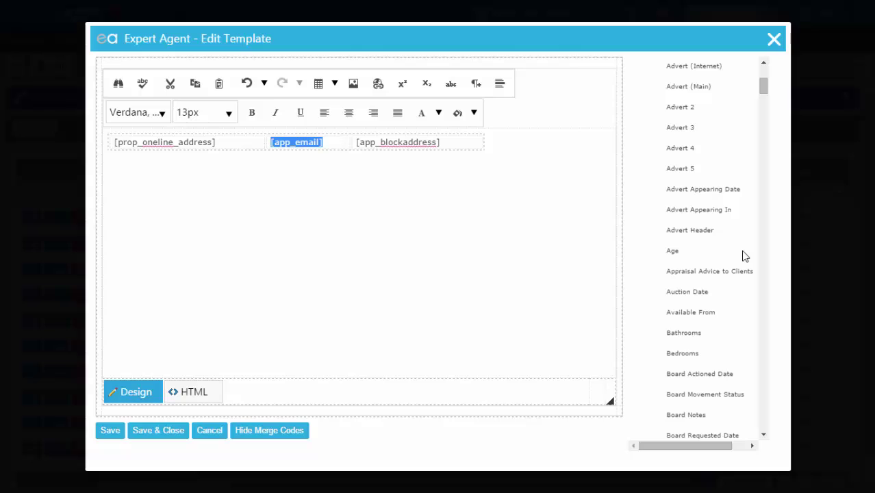
click(699, 337)
drag(457, 142, 370, 144)
key(Delete)
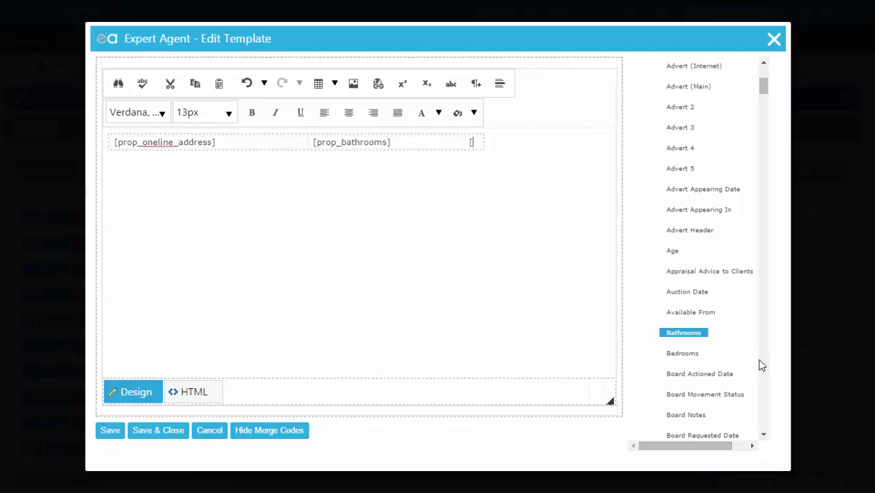
click(688, 354)
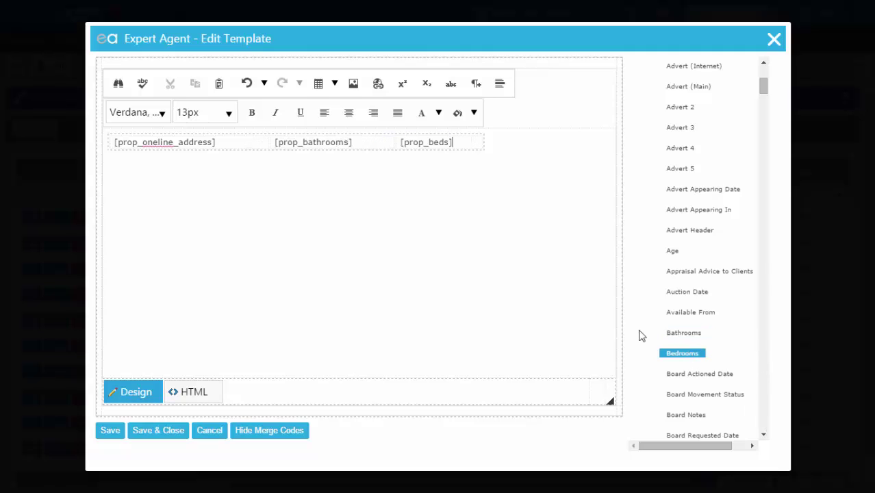
Add a column to the right of the [prop_beds] cell and insert the property code Age in it.
click(522, 218)
right_click(476, 142)
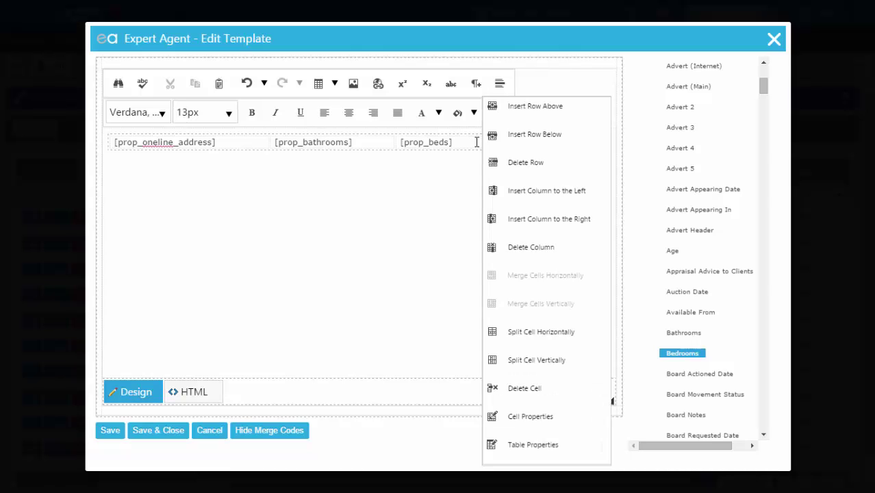
click(574, 223)
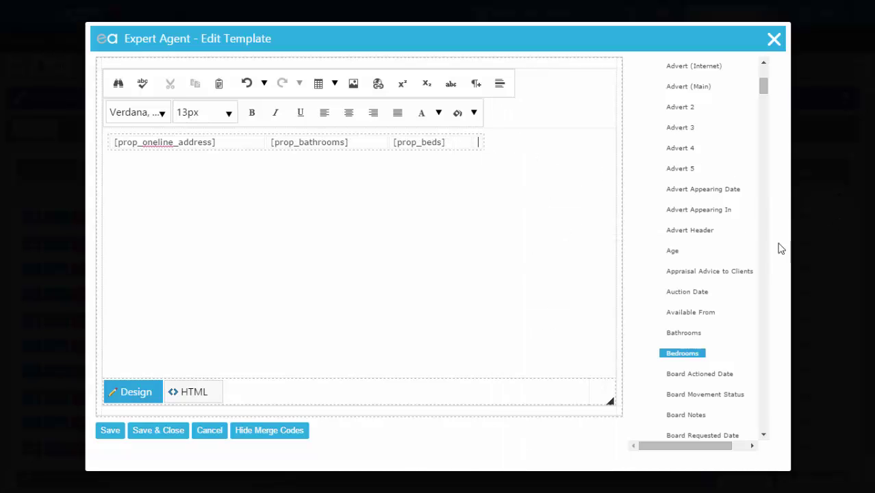
click(674, 254)
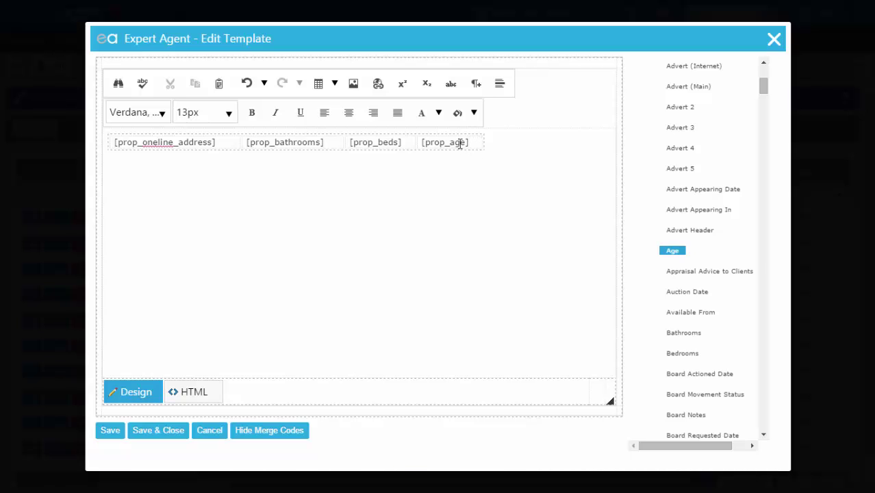
Save and close the template content, then save the "Prop search" template's details.
drag(468, 142, 420, 142)
click(402, 320)
click(158, 428)
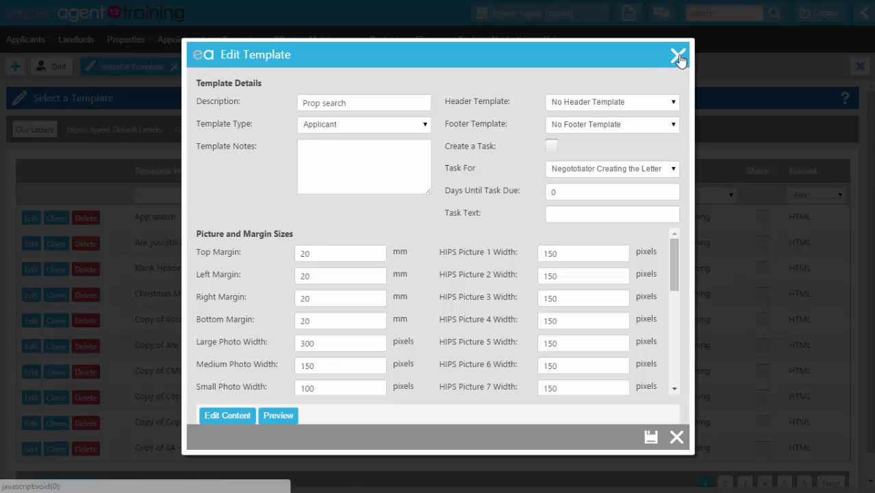
click(651, 438)
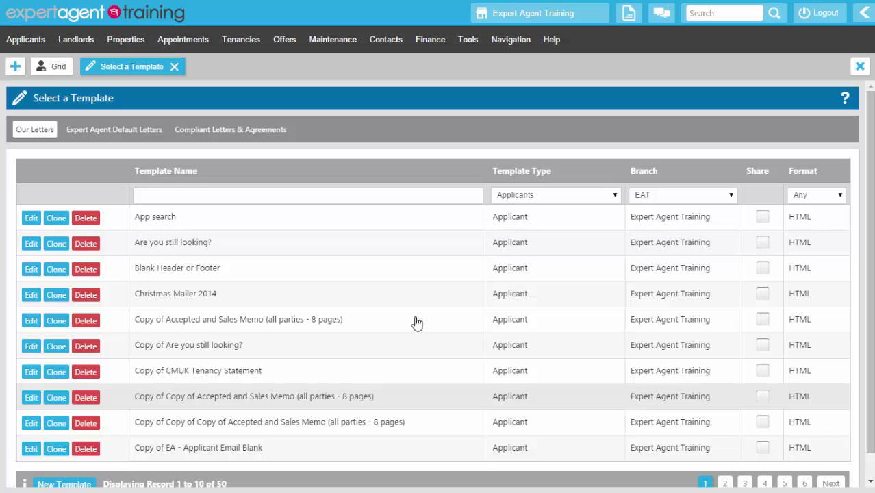
Open the property grid and bring up its report creation list.
mouse_move(132, 47)
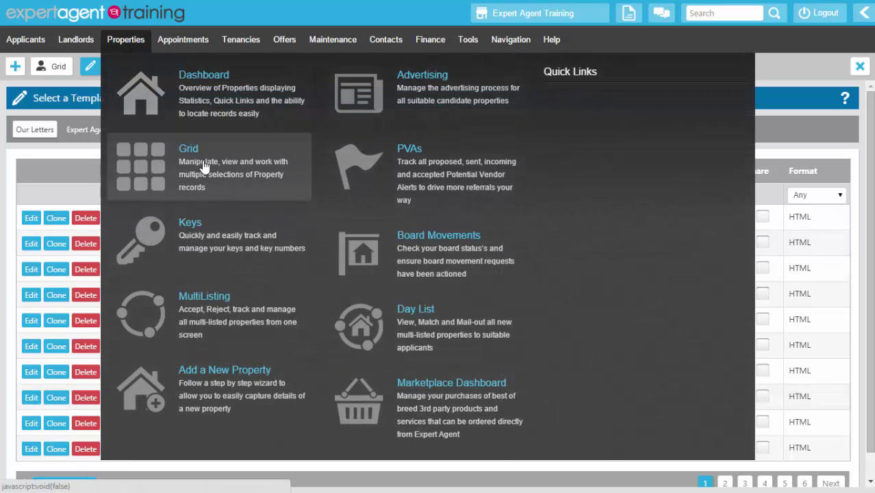
click(200, 164)
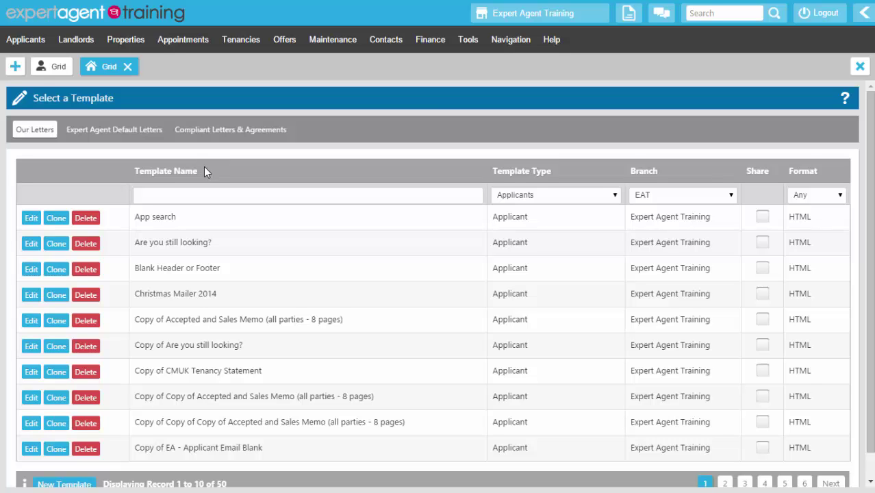
mouse_move(133, 45)
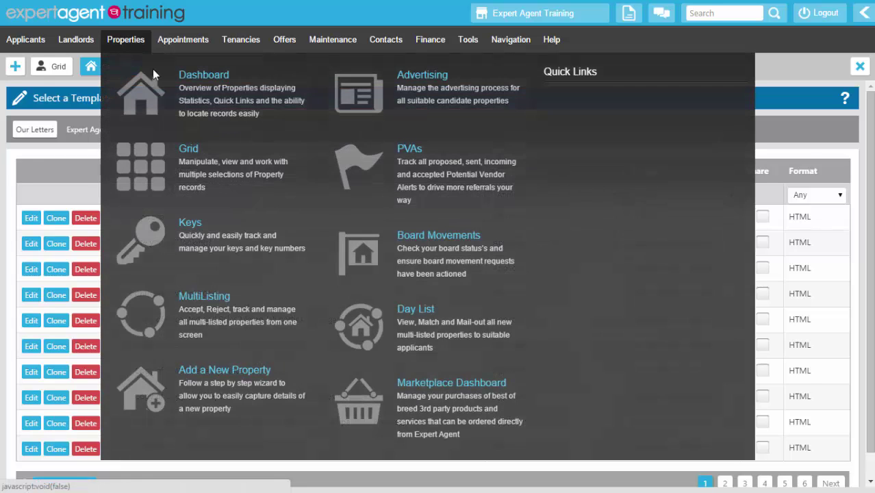
click(226, 164)
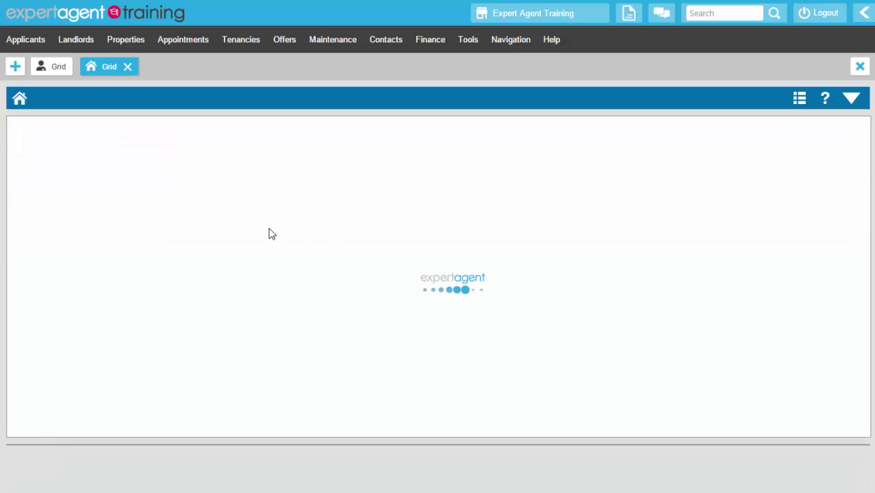
right_click(200, 175)
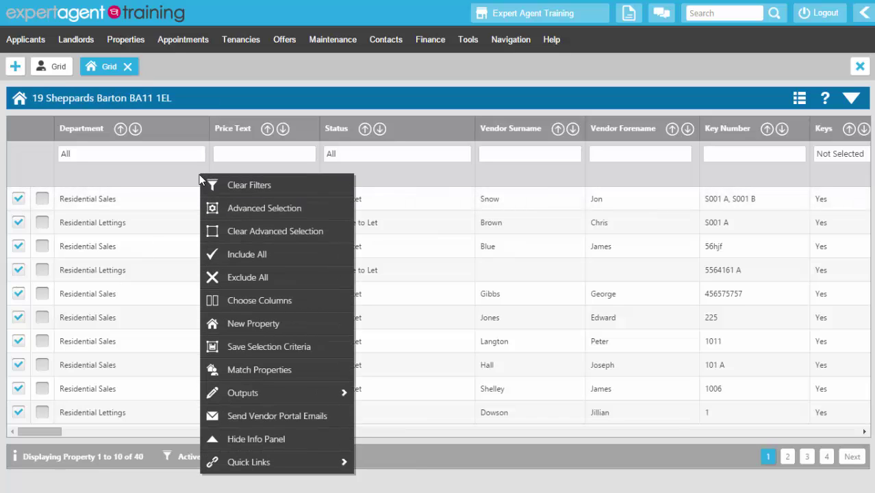
mouse_move(270, 393)
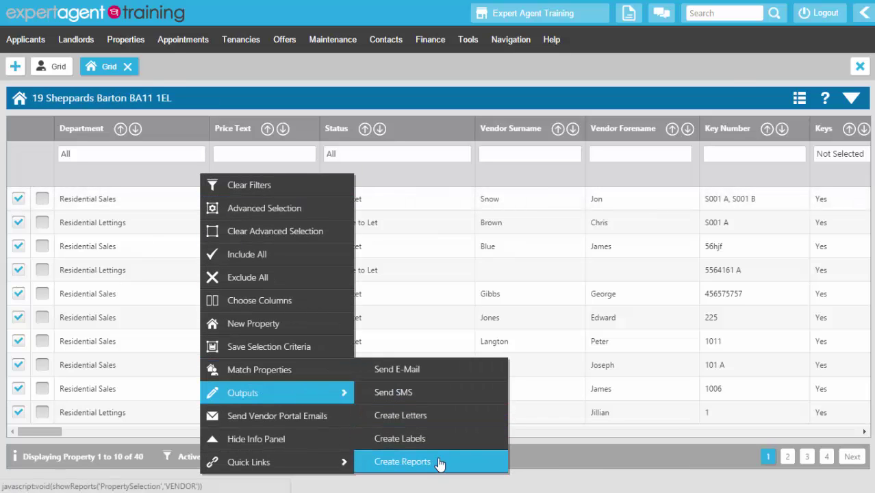
click(414, 461)
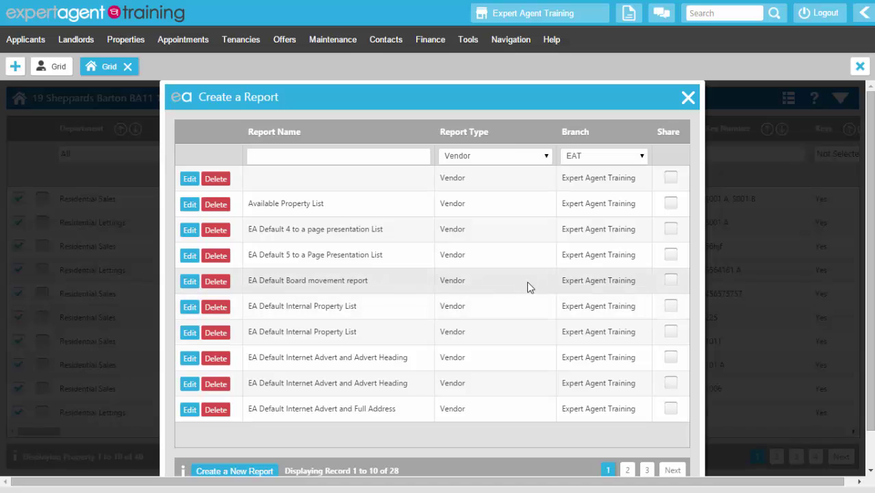
Create a new report named "Prop search" with "Blank Header or Footer" as both header and footer template.
click(289, 153)
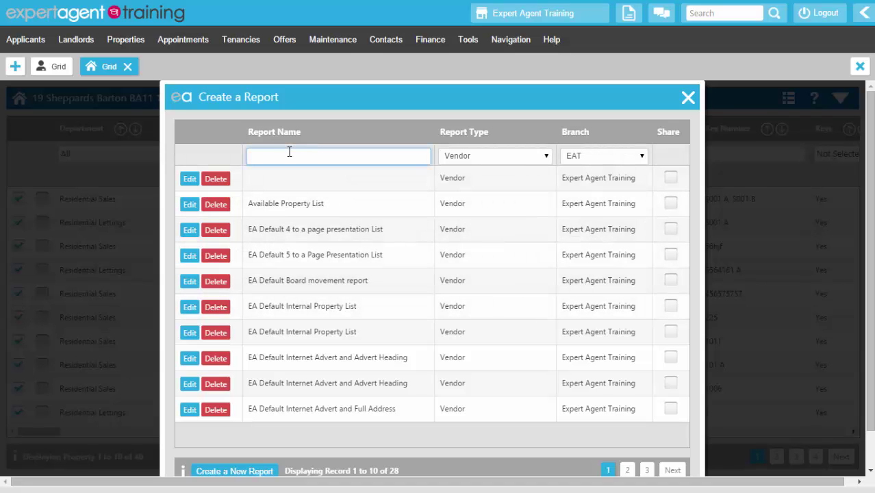
scroll(277, 273, down, 2)
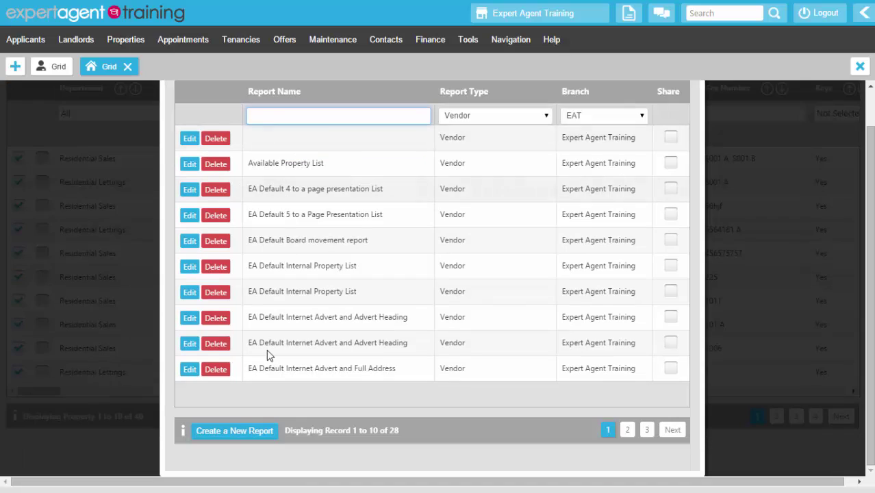
click(237, 433)
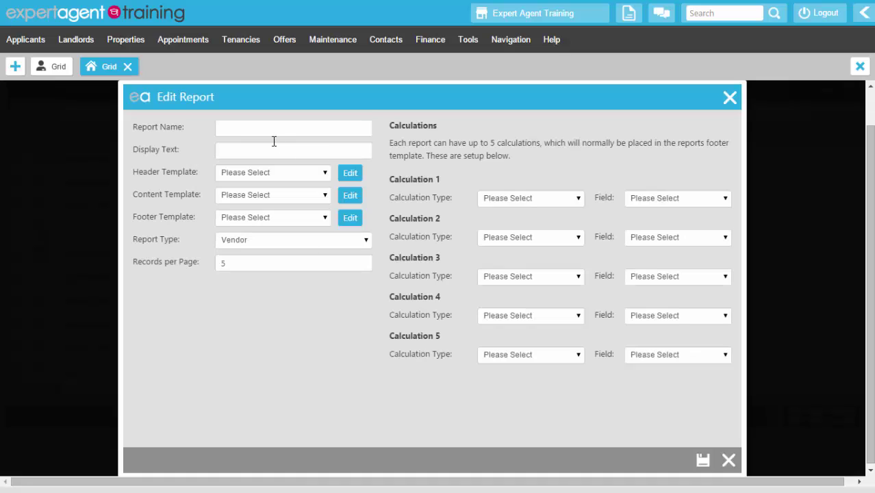
click(282, 130)
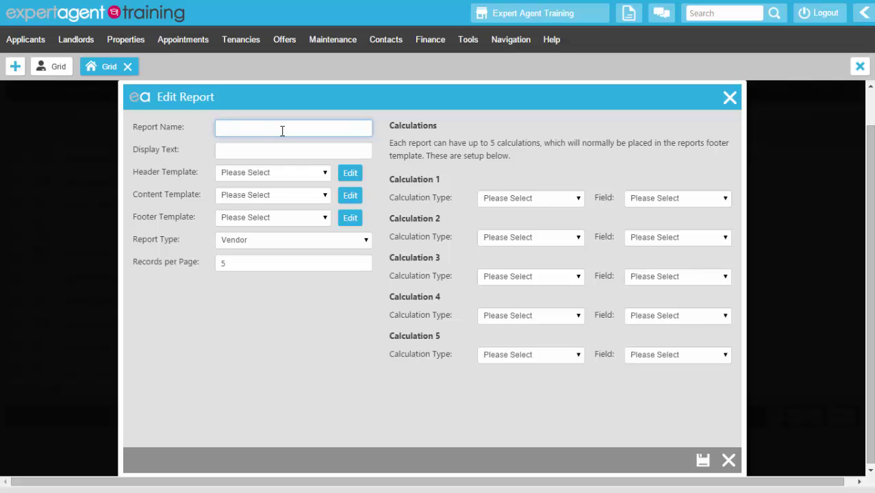
text(Prop search)
click(289, 177)
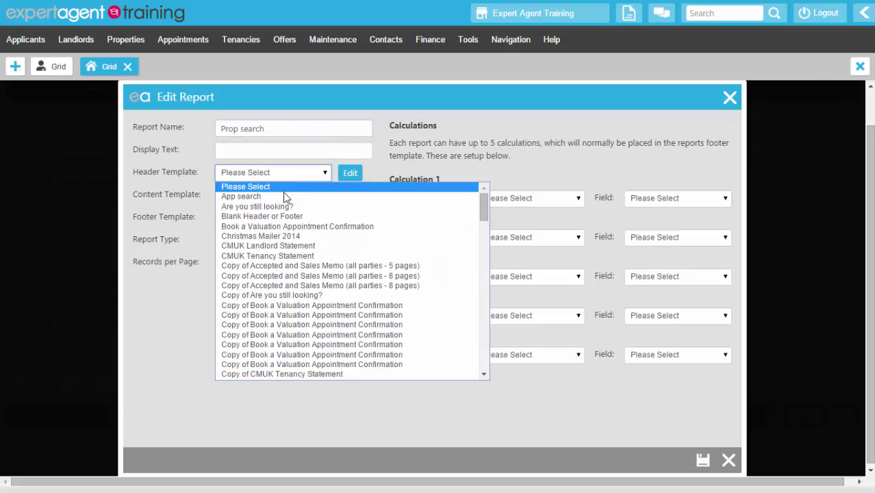
click(289, 216)
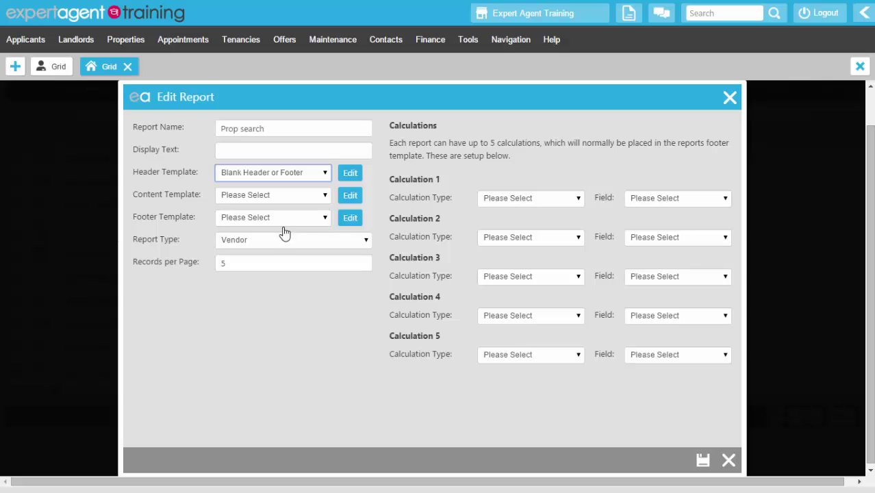
click(288, 220)
click(279, 257)
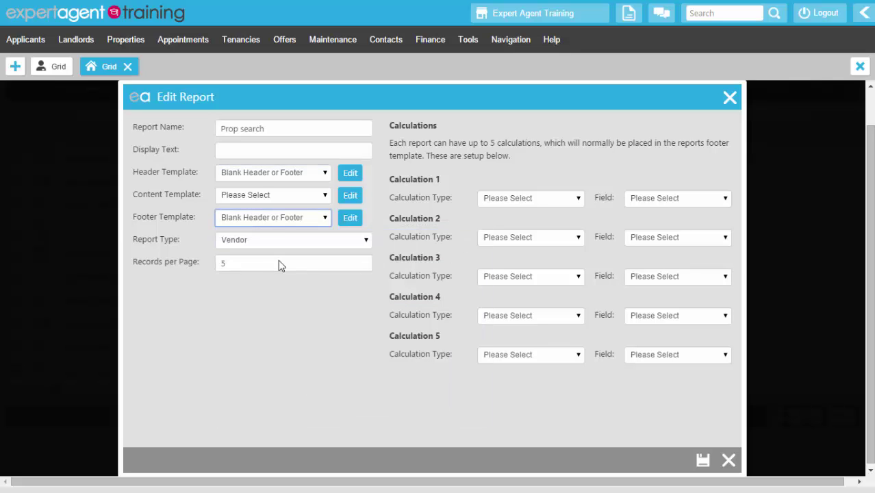
Assign the "Prop search" template as the report's content template.
click(277, 197)
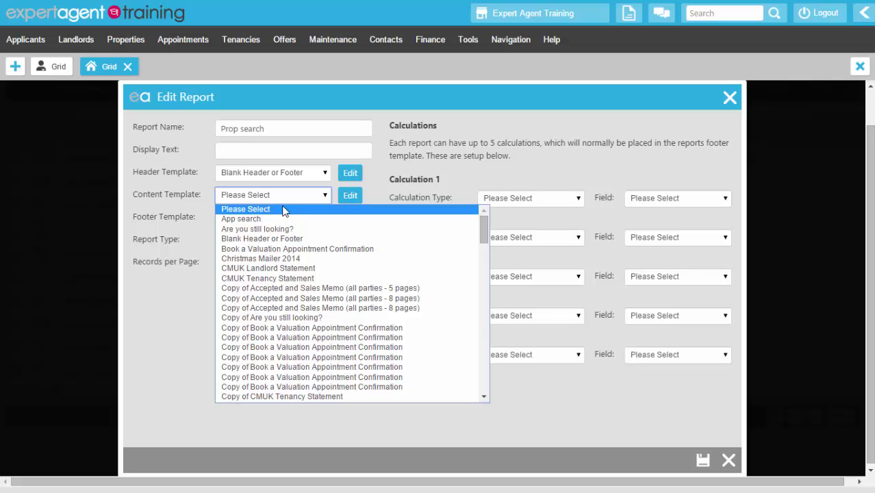
scroll(296, 253, down, 5)
scroll(296, 254, down, 6)
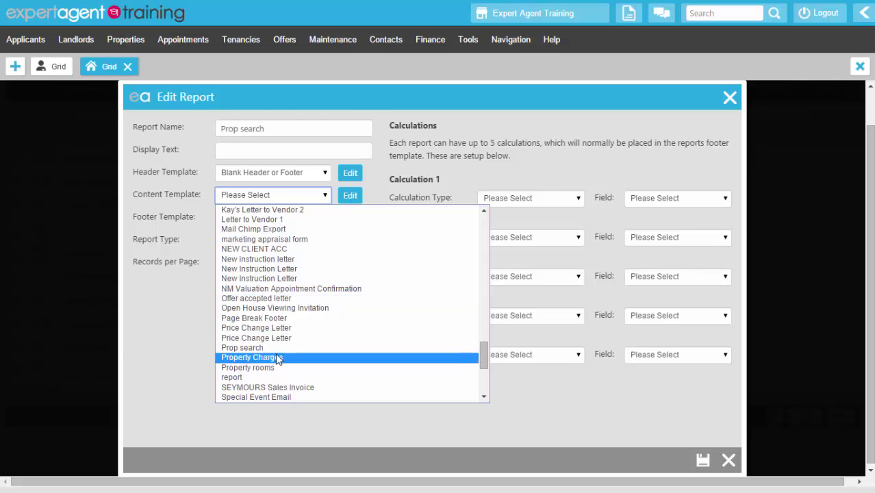
click(277, 348)
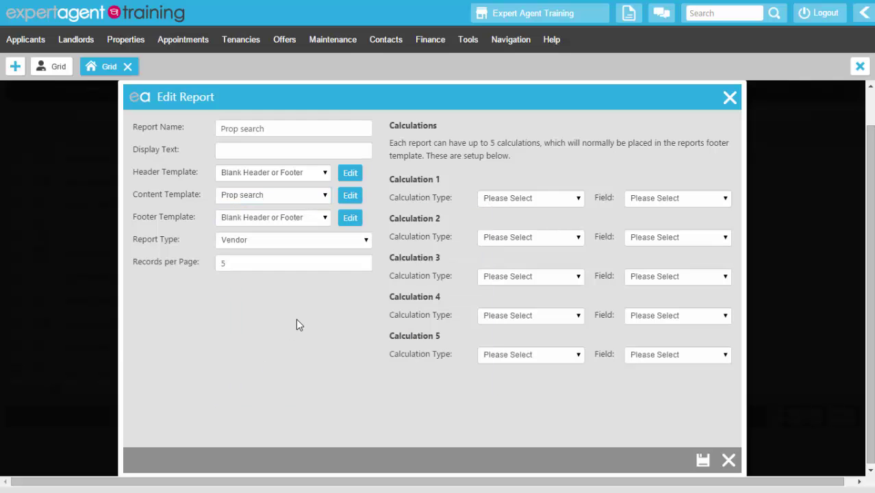
Set the report to 20 records per page, save it and acknowledge the confirmation.
click(260, 271)
key(BackSpace)
text(20)
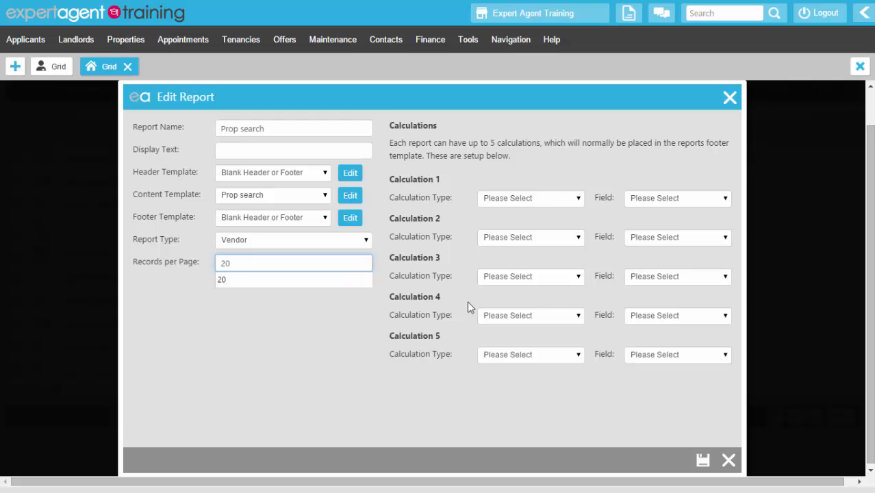
click(276, 301)
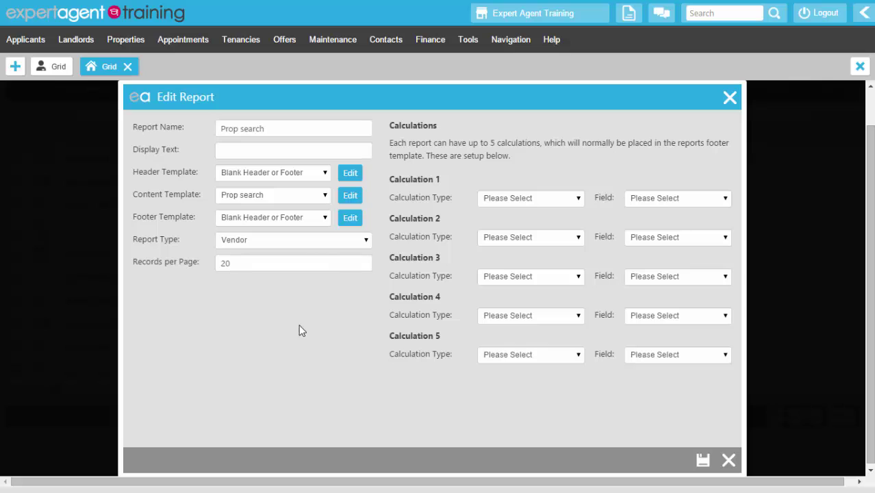
click(704, 461)
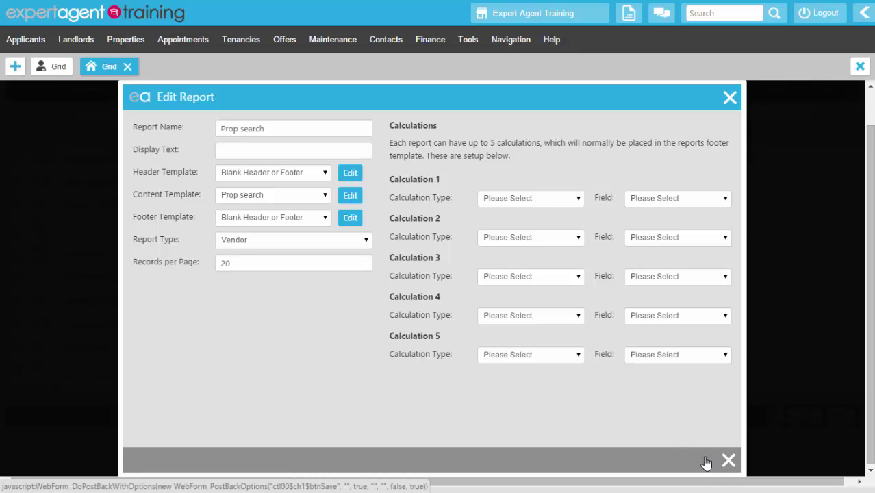
click(442, 267)
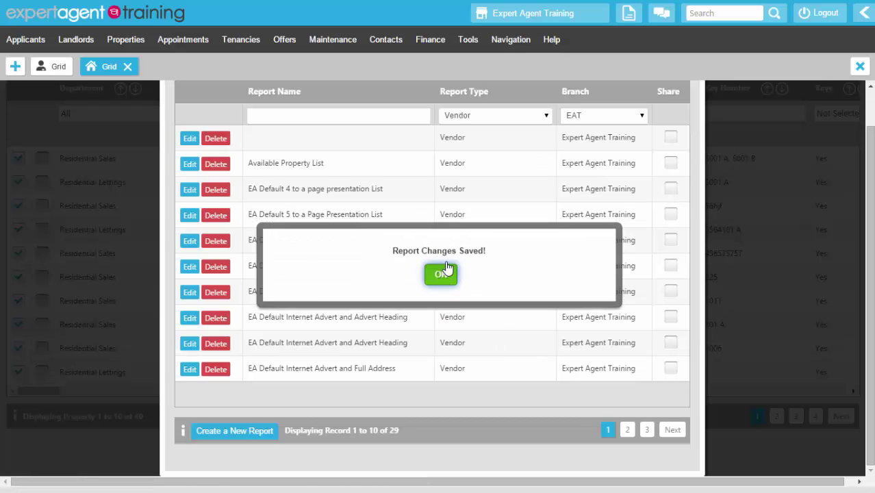
Filter the report list by "%prop" and run the "Prop search" report with 20 items per page.
scroll(443, 267, up, 1)
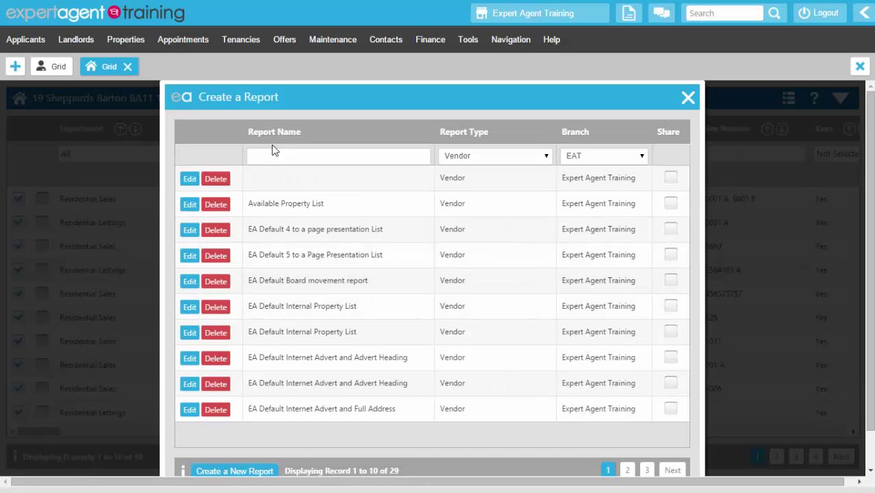
click(299, 151)
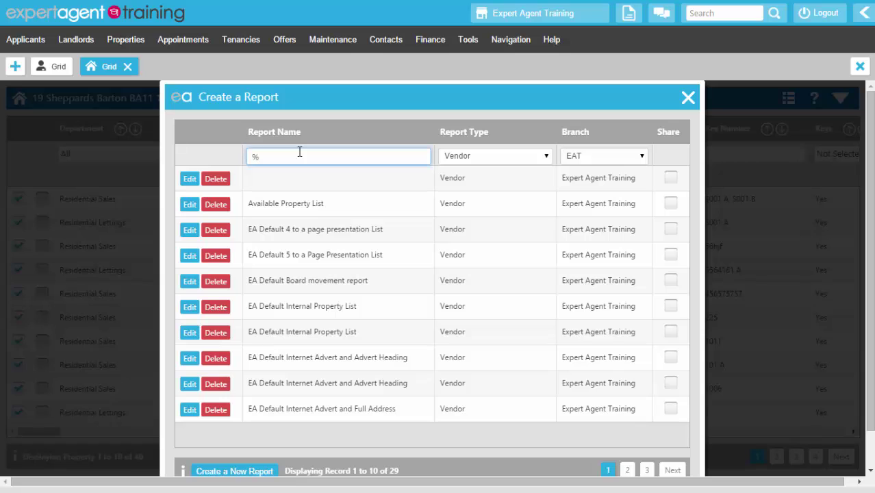
key(Return)
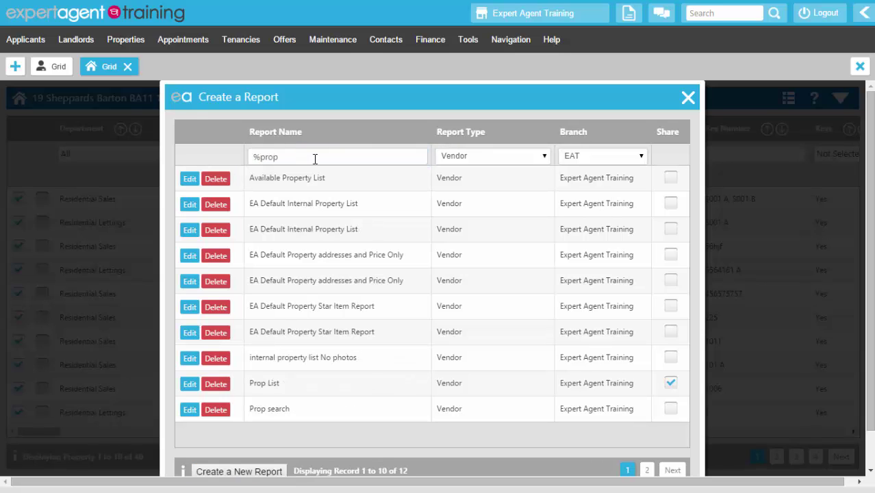
click(312, 410)
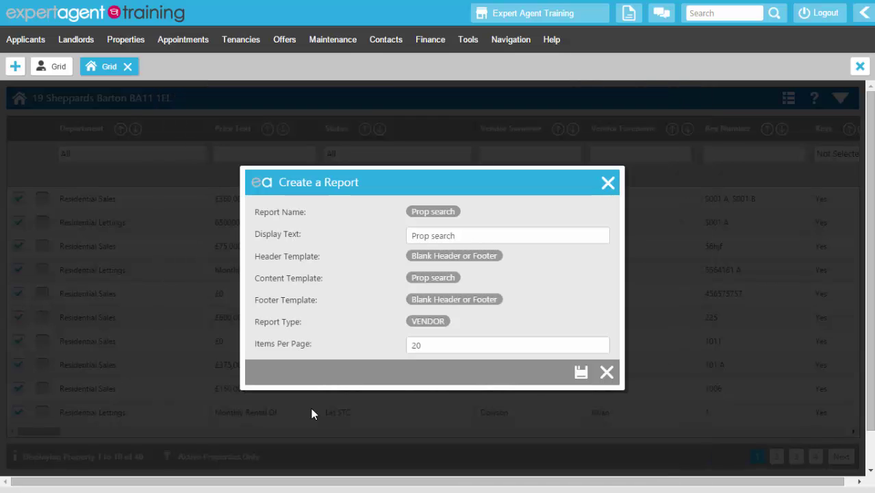
click(581, 373)
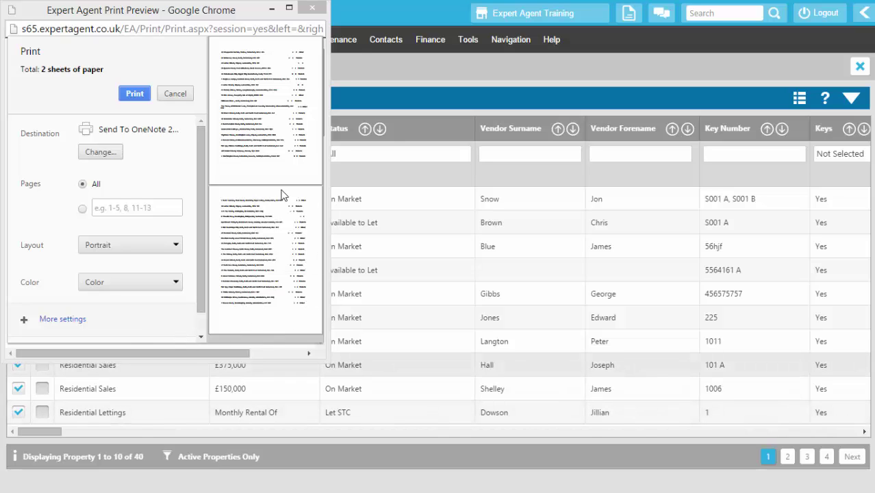
Maximize the print preview and copy the report's property lines from both pages.
mouse_move(342, 39)
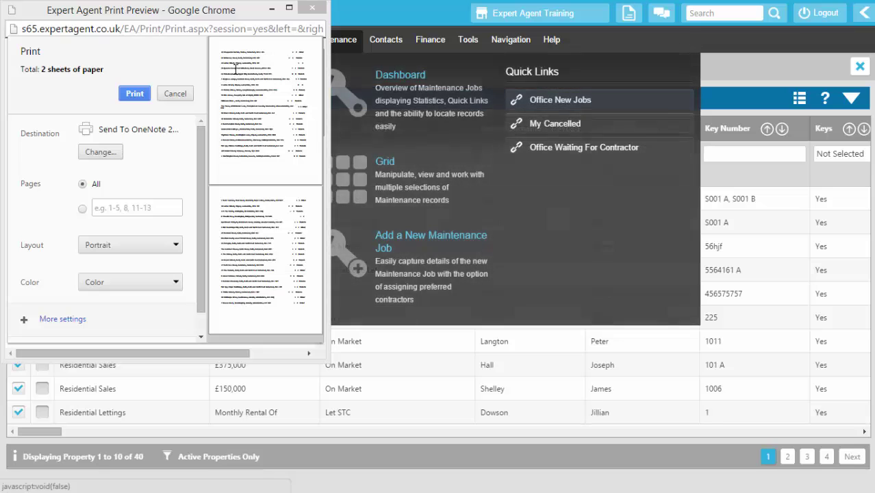
click(289, 9)
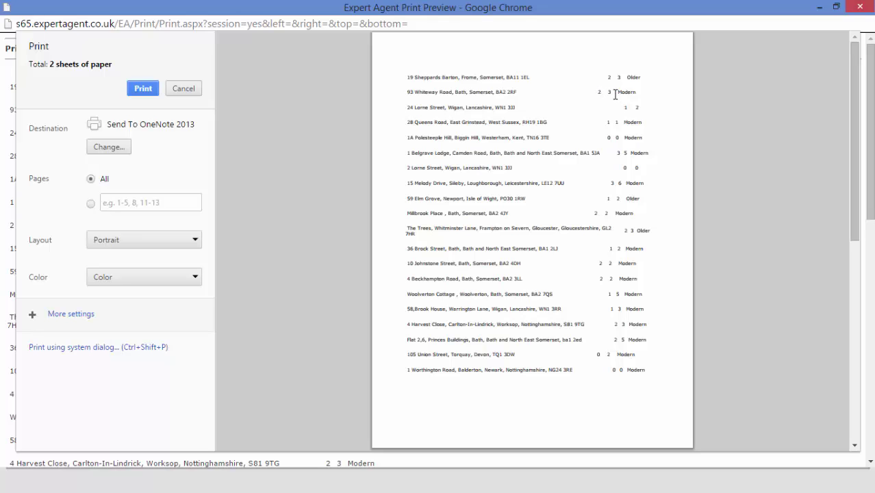
scroll(650, 313, down, 10)
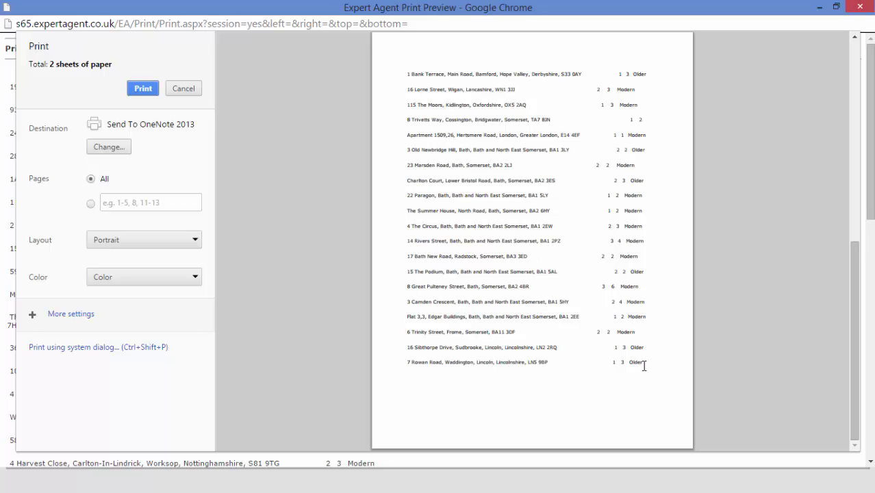
drag(643, 365, 378, 3)
drag(400, 80, 437, 76)
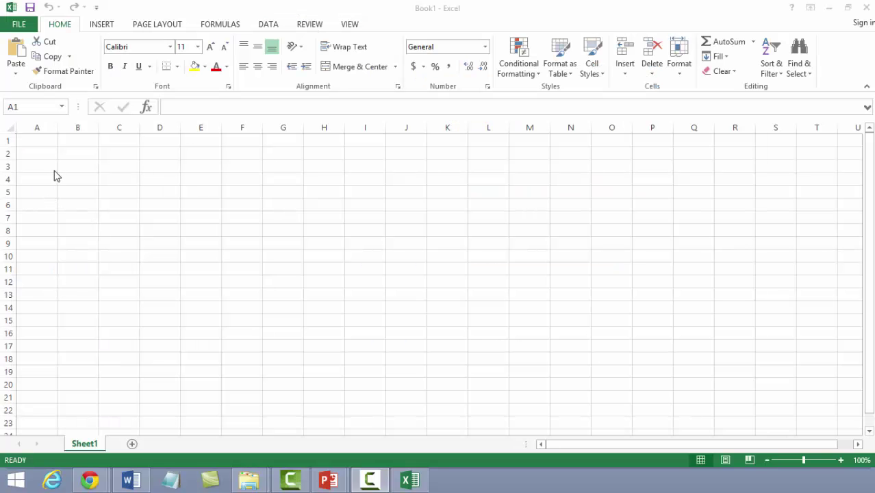
In Excel, paste the copied property lines into the blank sheet from cell A1 as Text using Paste Special.
click(43, 156)
click(39, 154)
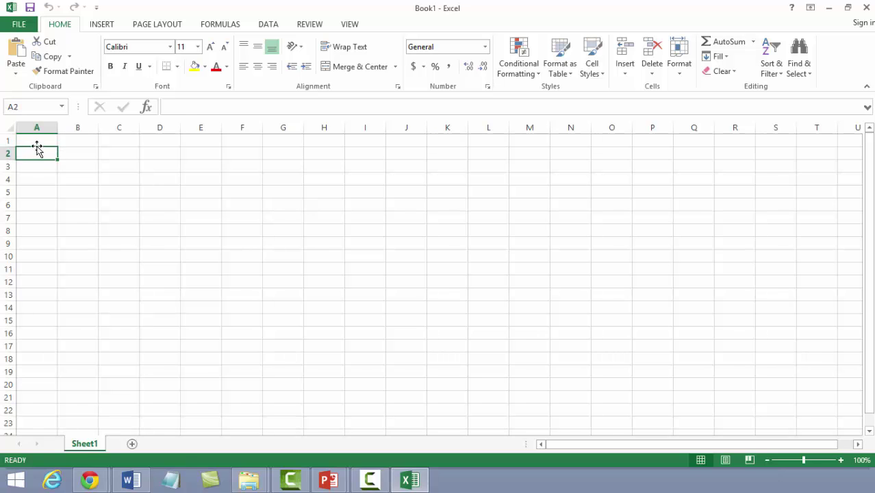
right_click(39, 140)
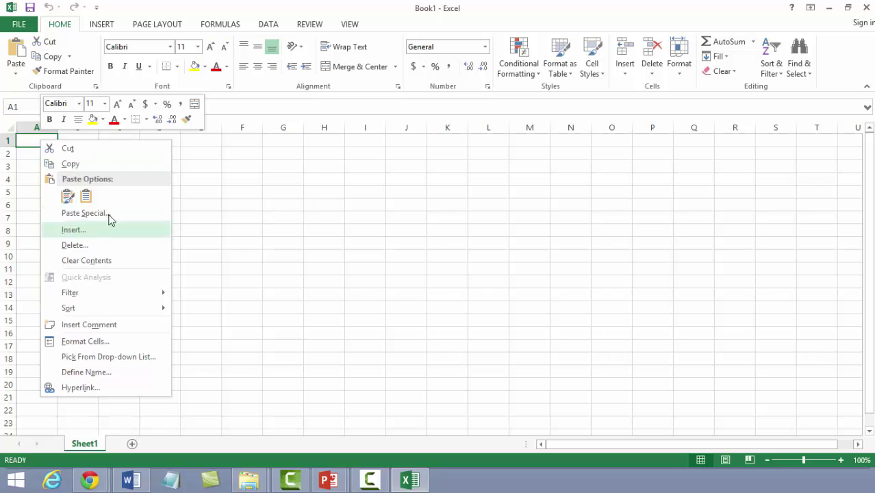
click(109, 214)
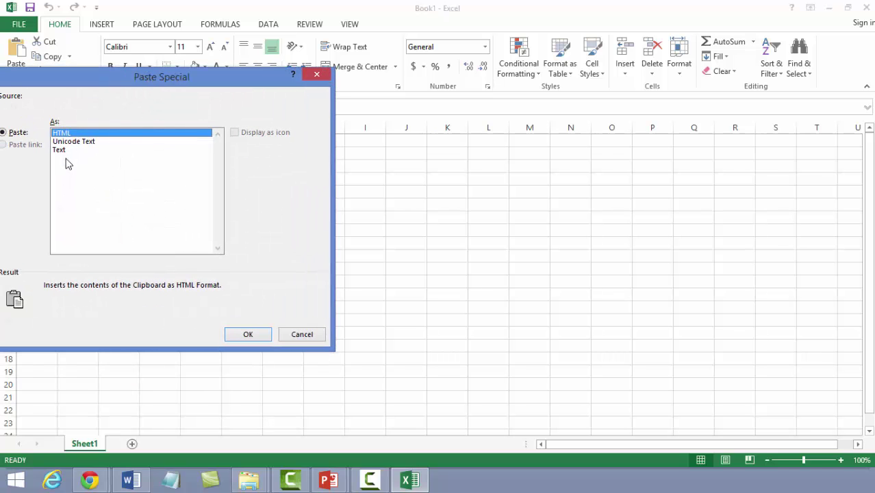
click(67, 149)
click(255, 333)
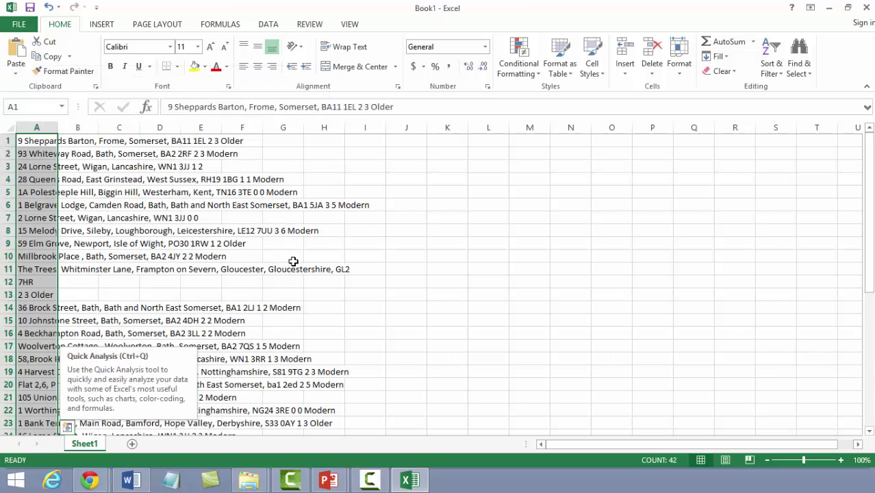
click(445, 307)
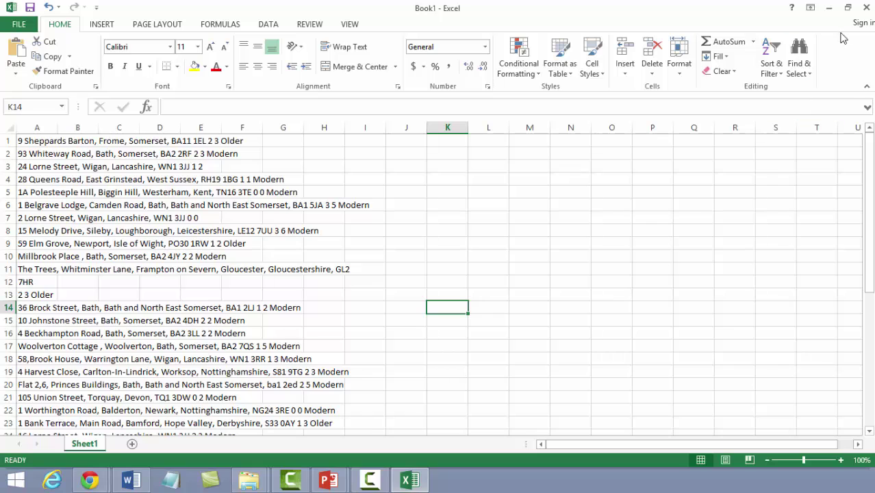
Switch back to Expert Agent and load the "Office Next Contact Due Today" quick link into the applicant grid.
key(alt+Tab)
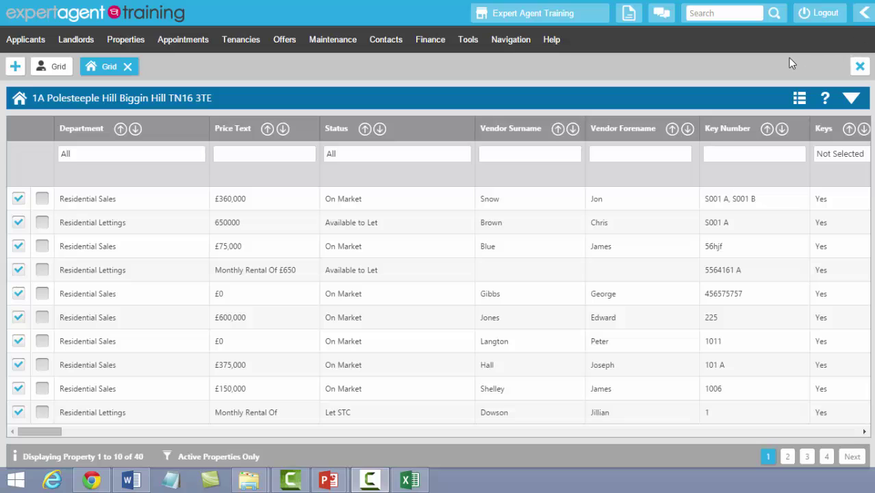
click(861, 17)
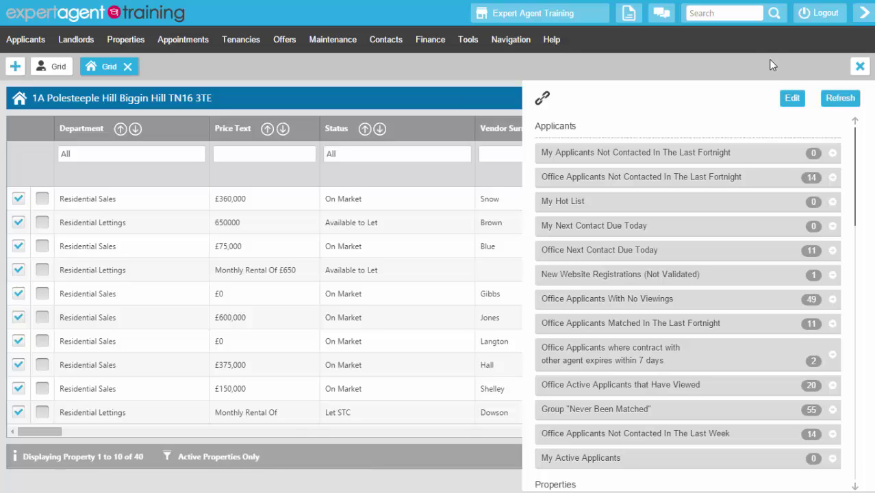
click(648, 249)
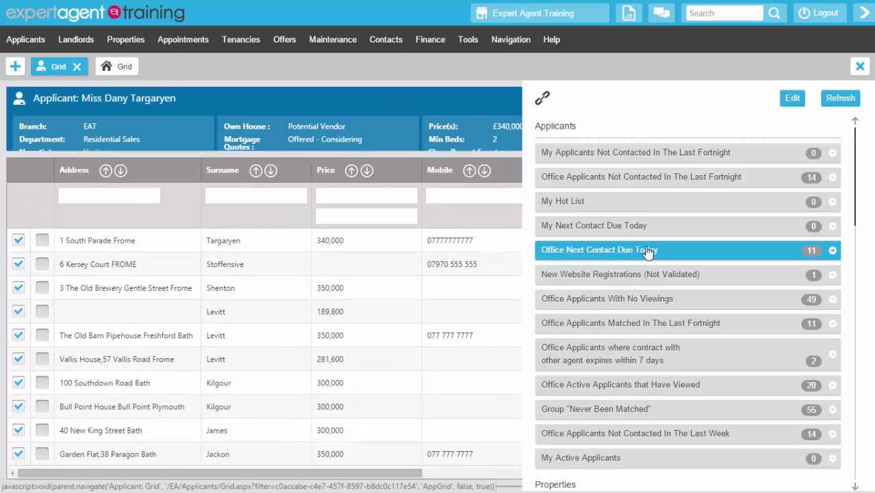
click(863, 13)
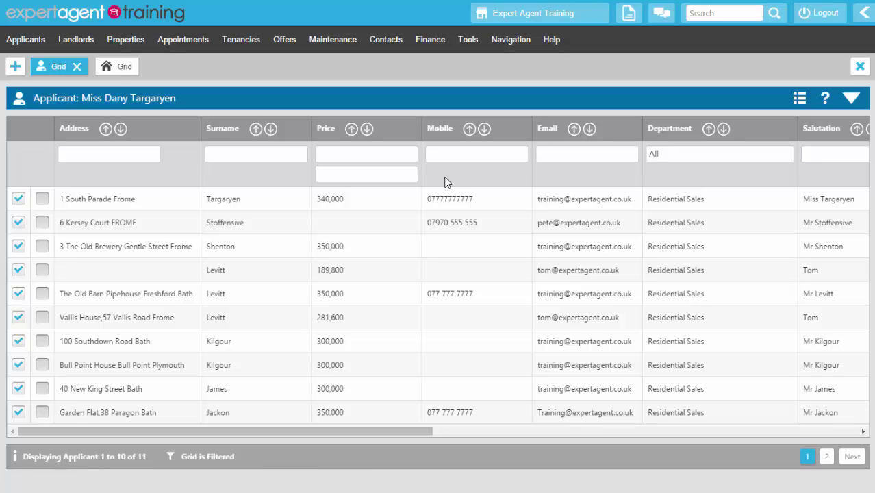
Bring up the list of reports available for the filtered applicants and close it without running one.
right_click(258, 178)
mouse_move(328, 360)
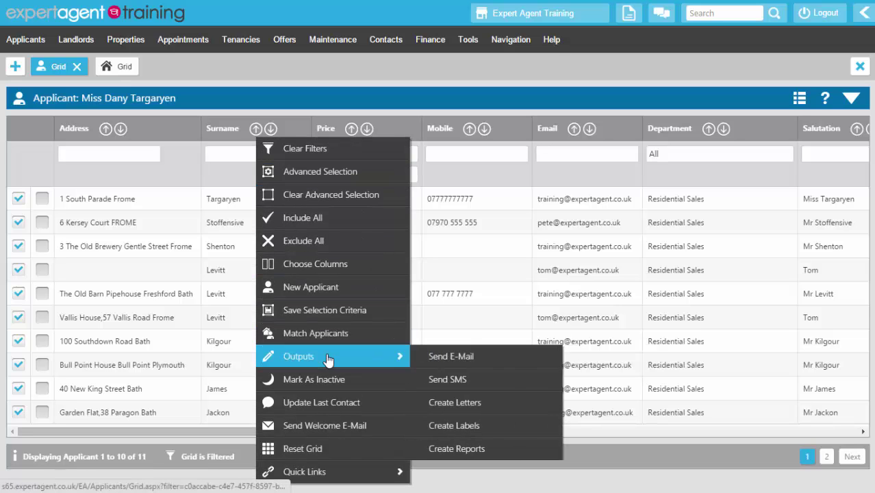
click(486, 451)
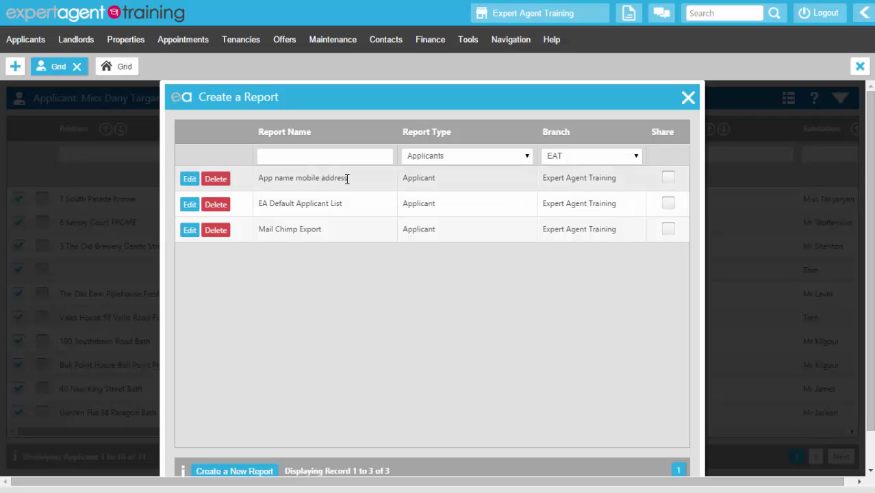
click(688, 99)
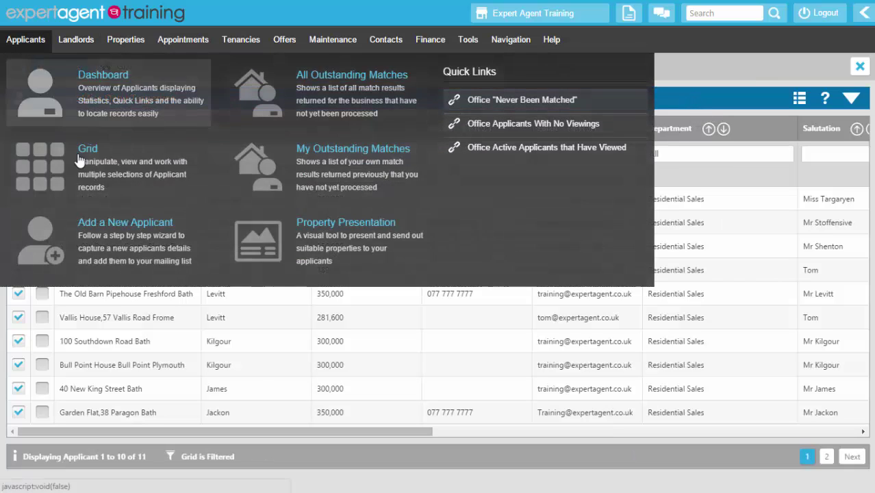
Reopen the applicant grid with all active applicants and filter the Department column to Residential Sales.
click(87, 169)
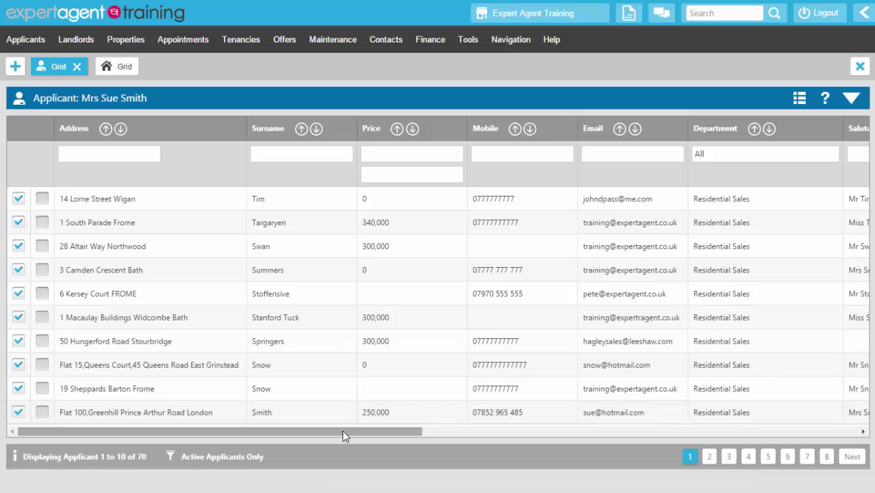
drag(344, 435, 521, 430)
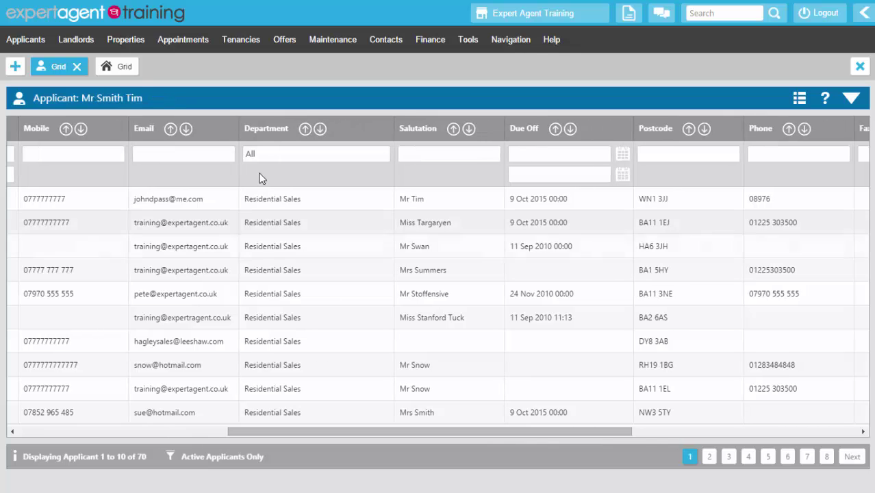
click(285, 158)
click(248, 199)
click(253, 226)
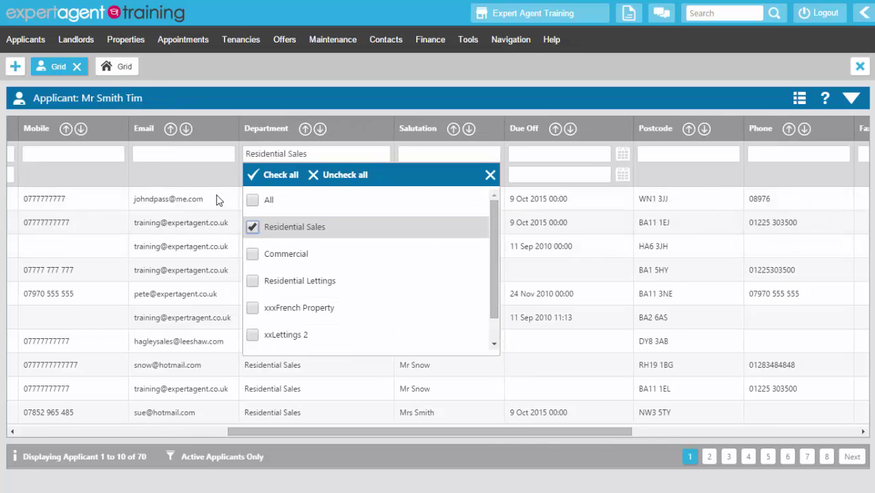
click(195, 176)
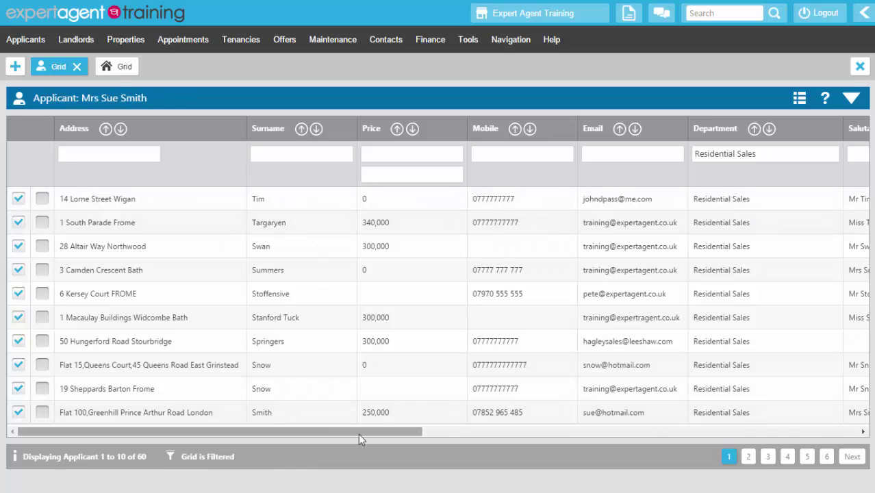
Filter the applicants' Price column to the range 100000 to 300000.
drag(358, 433, 392, 442)
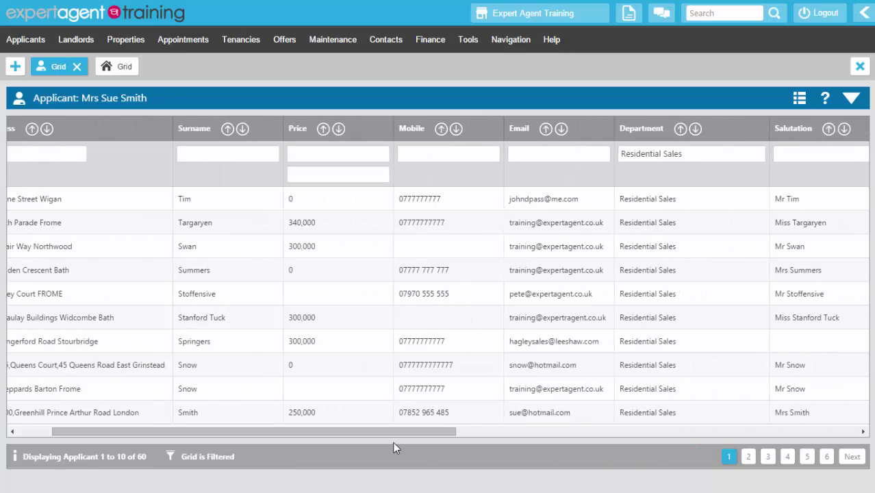
click(335, 160)
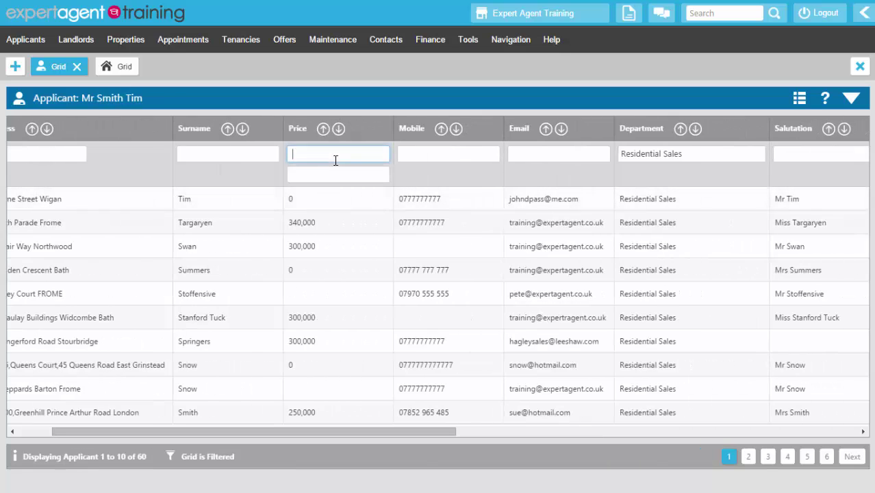
text(100000)
key(Return)
click(402, 170)
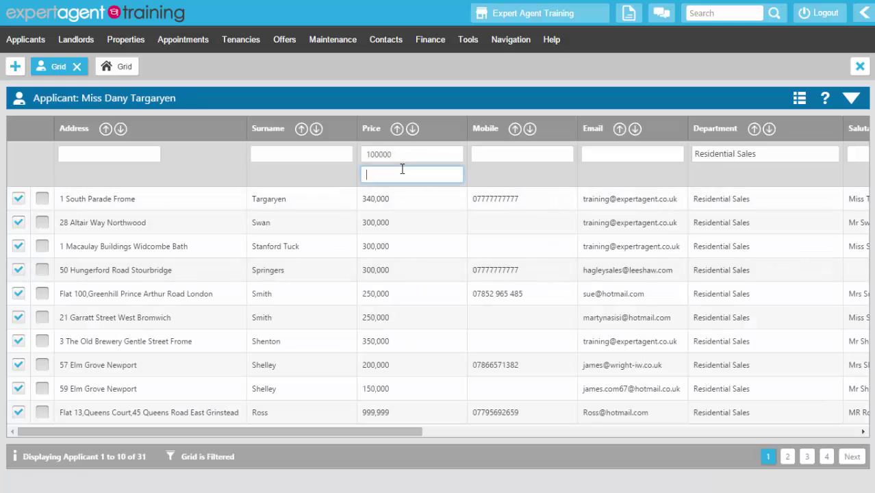
text(300000)
key(Return)
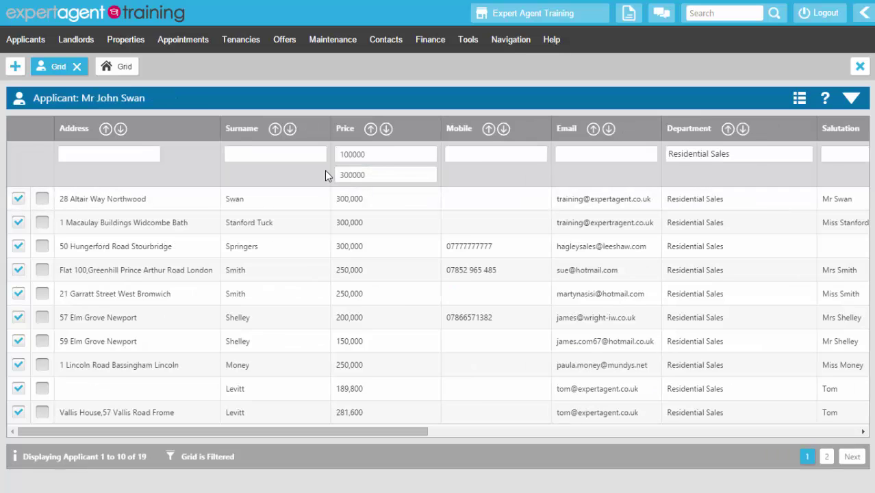